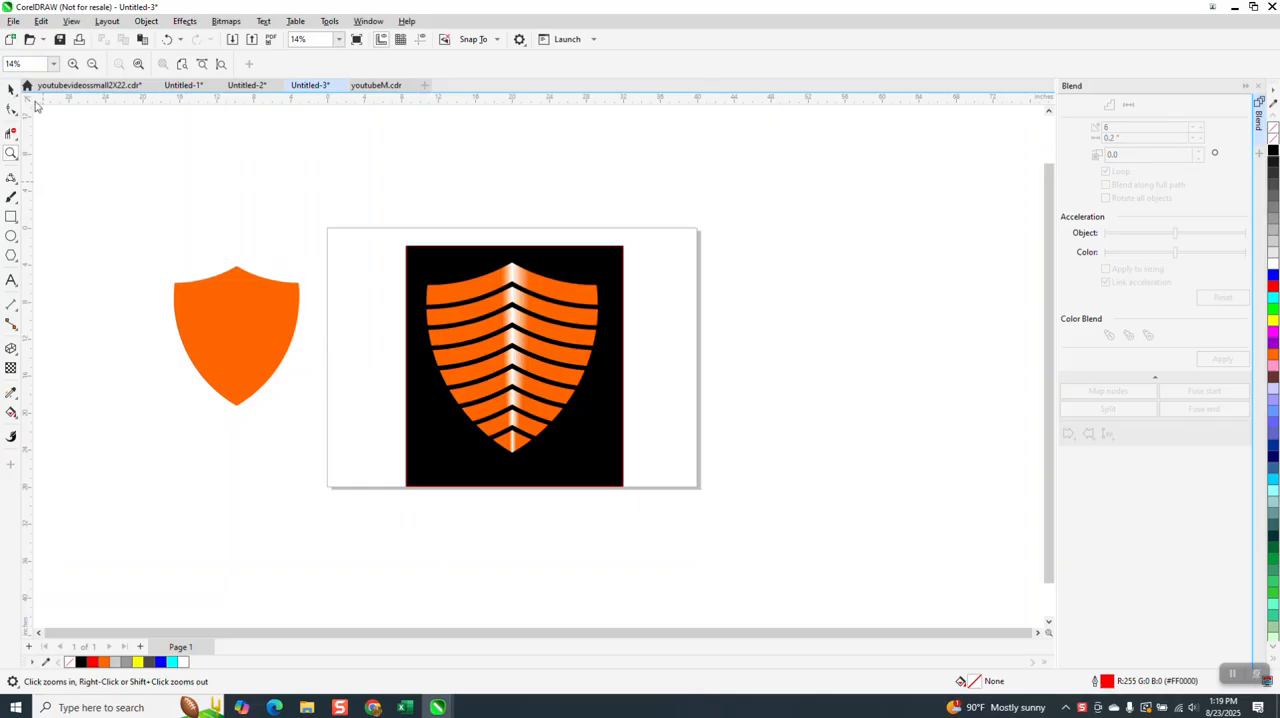
- Move the finished striped shield with its black background off the page and centre the plain orange shield on the page
drag(383, 191, 751, 537)
drag(560, 365, 875, 306)
click(263, 283)
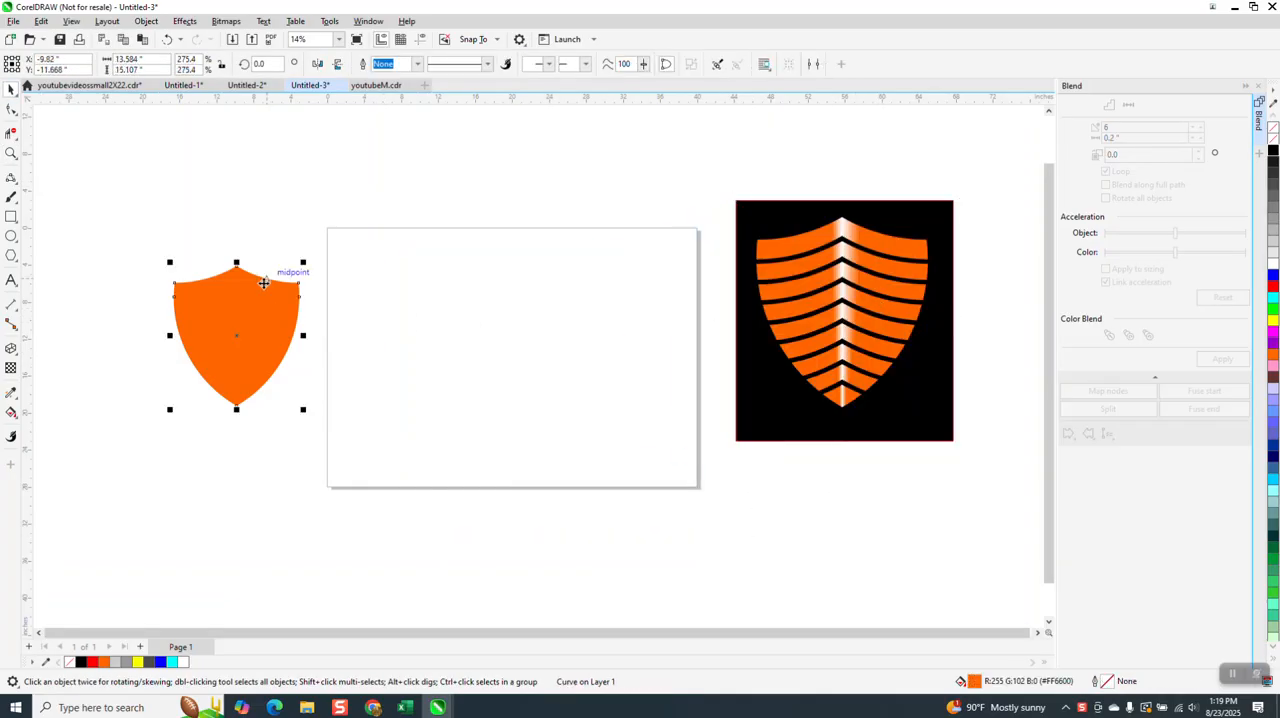
key(p)
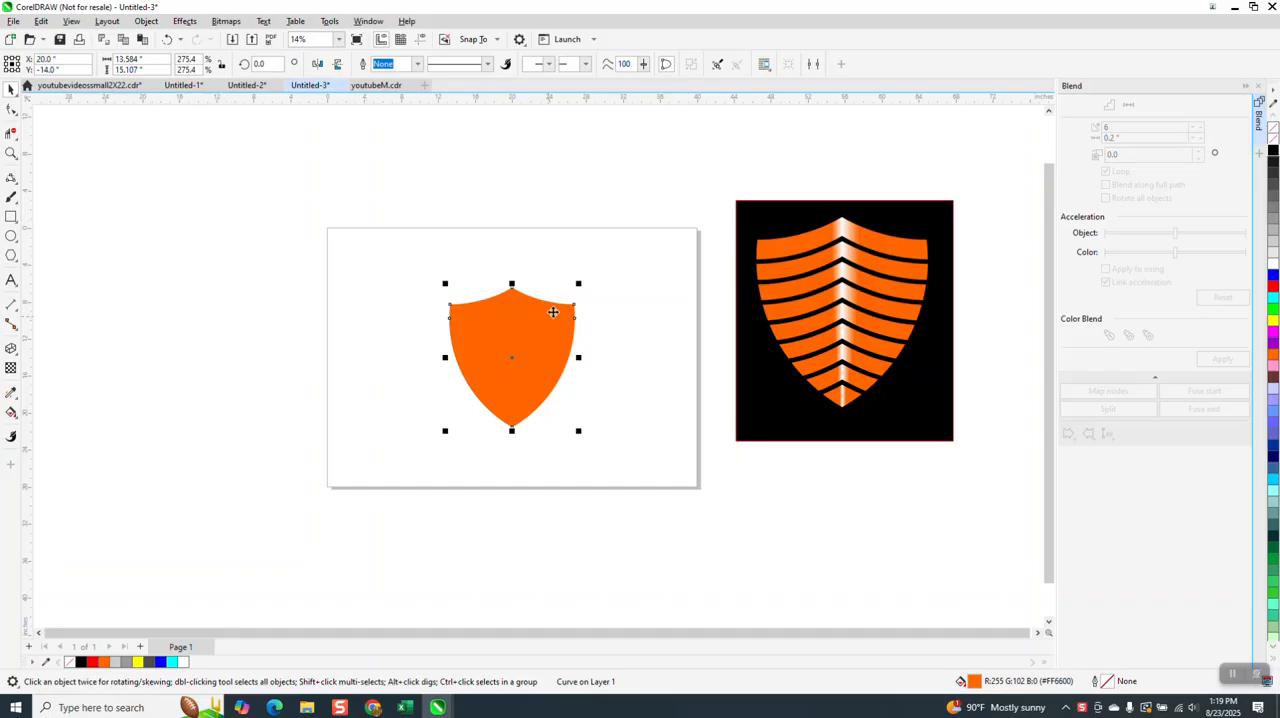
- Enlarge the plain shield to about 20.3 in wide from its centre, and give it no fill and a black outline
drag(579, 283, 615, 253)
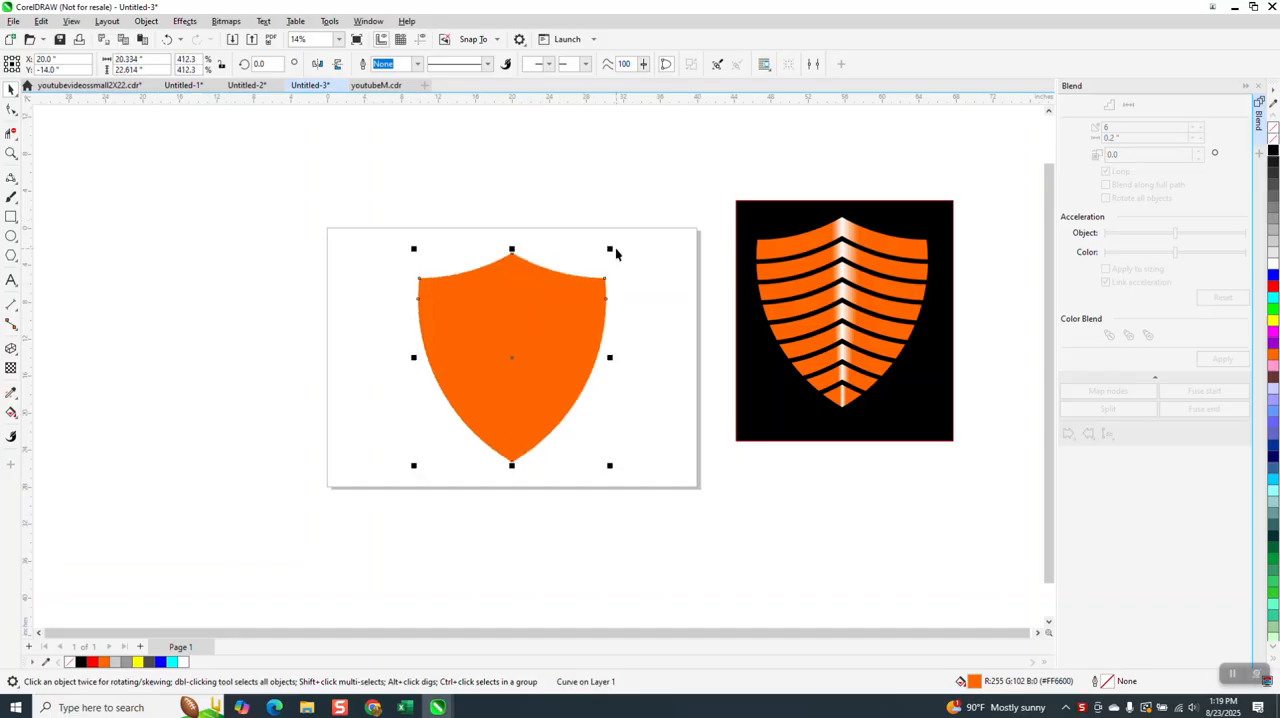
click(1273, 132)
right_click(1273, 149)
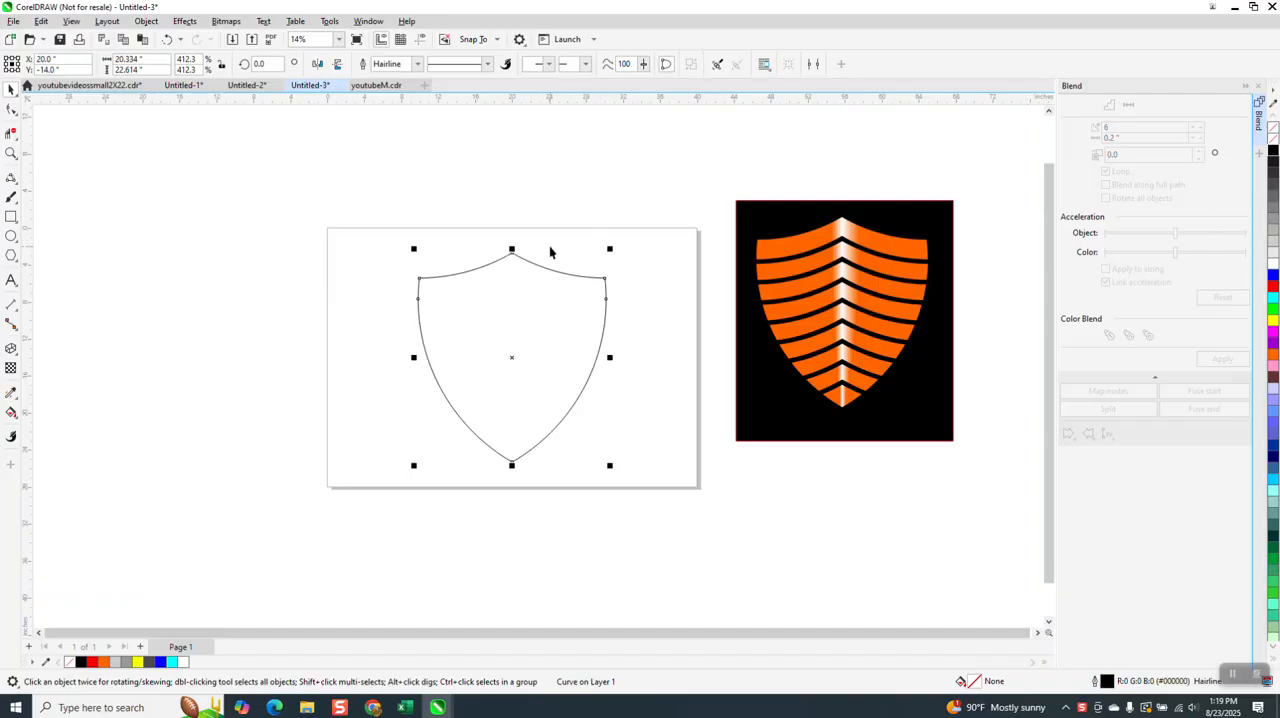
click(511, 364)
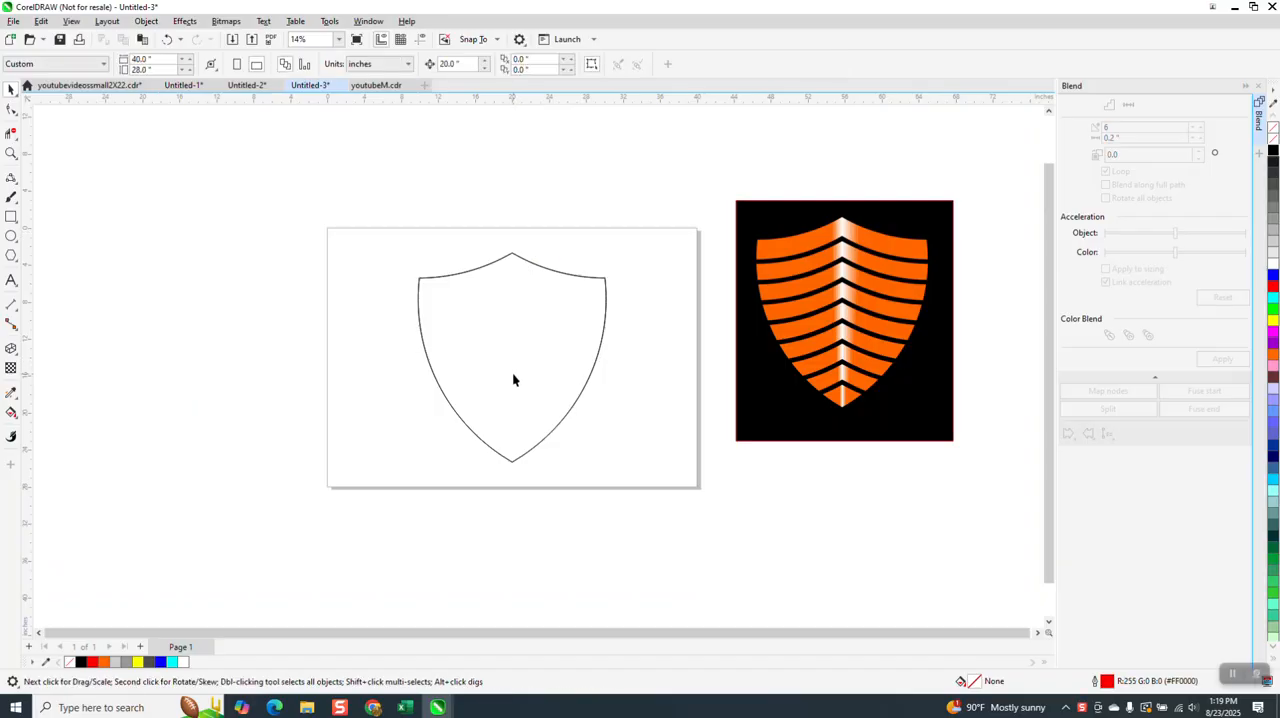
- Duplicate the shield outline about 1.2 in straight down and scale the copy from its centre to about 20.67 in wide
drag(520, 262, 528, 277)
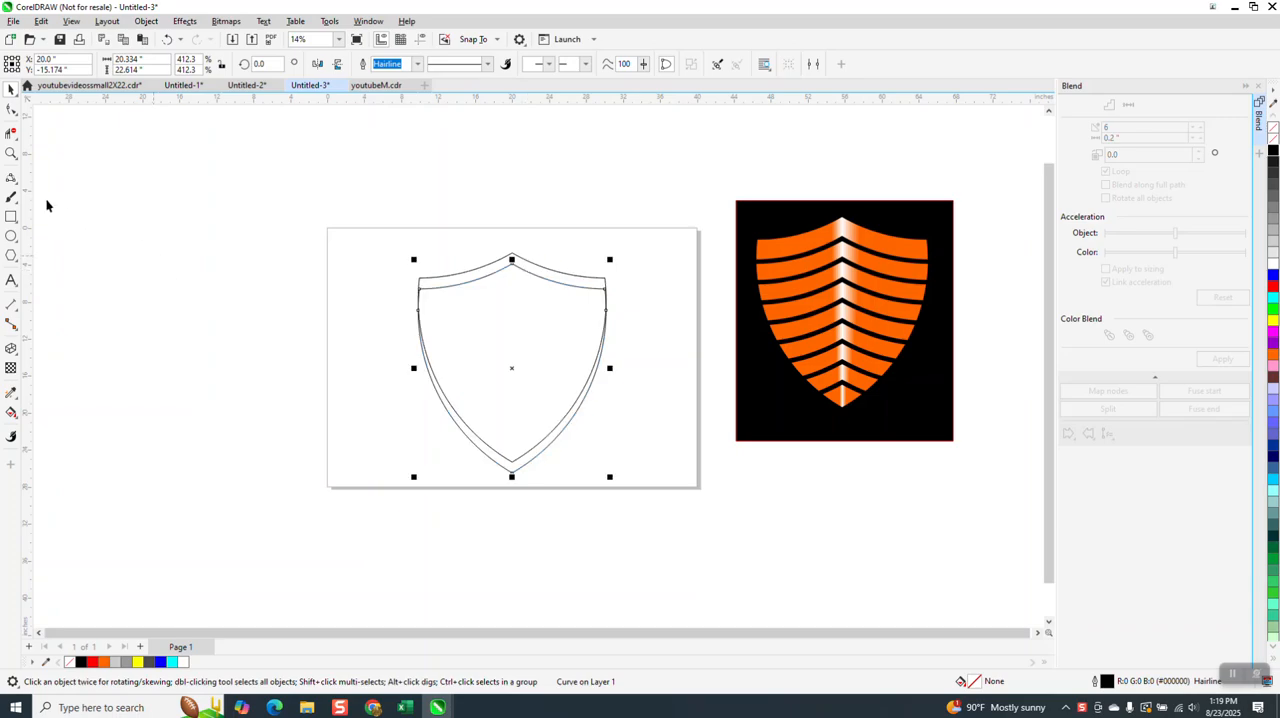
click(10, 153)
drag(399, 221, 657, 355)
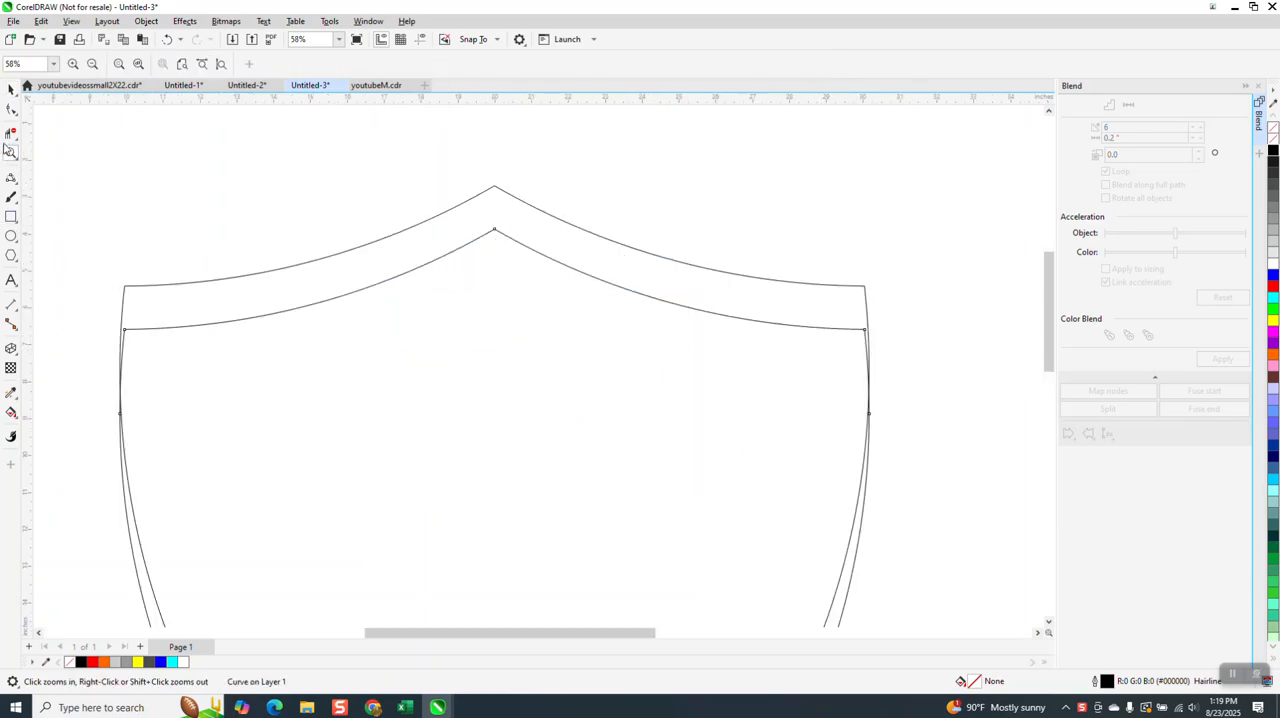
double_click(10, 89)
scroll(449, 480, down, 2)
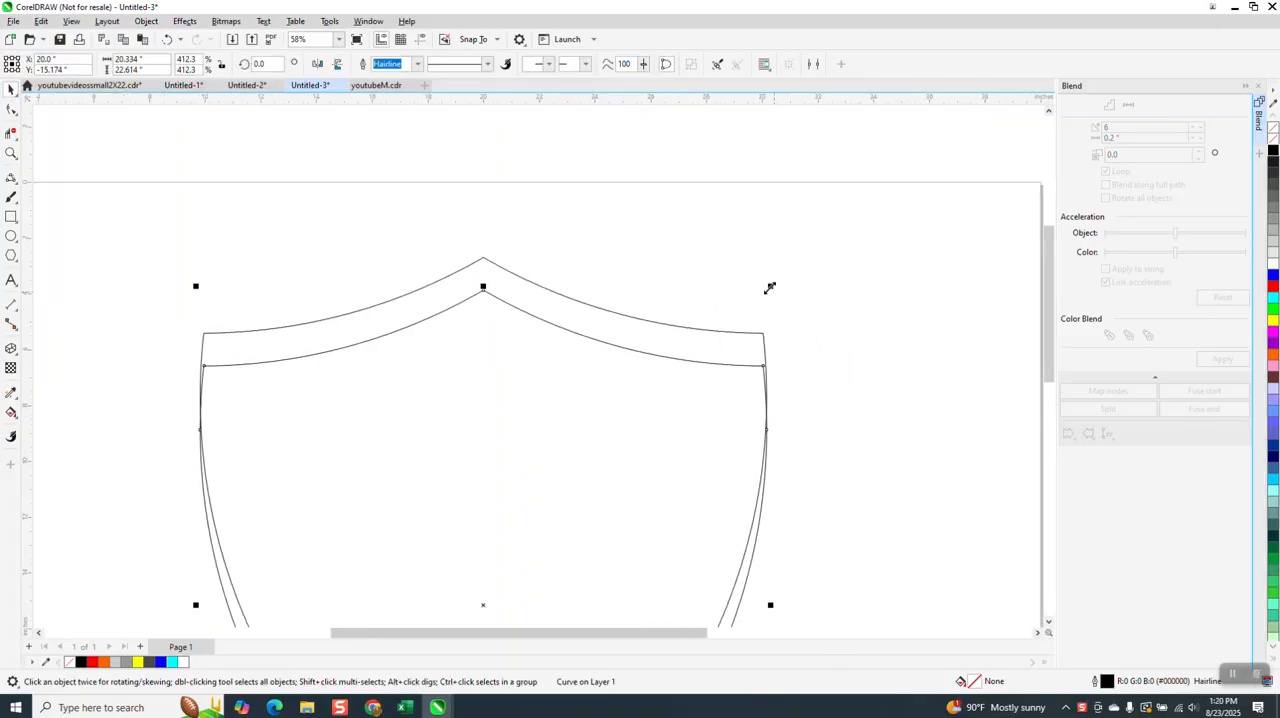
drag(770, 287, 802, 283)
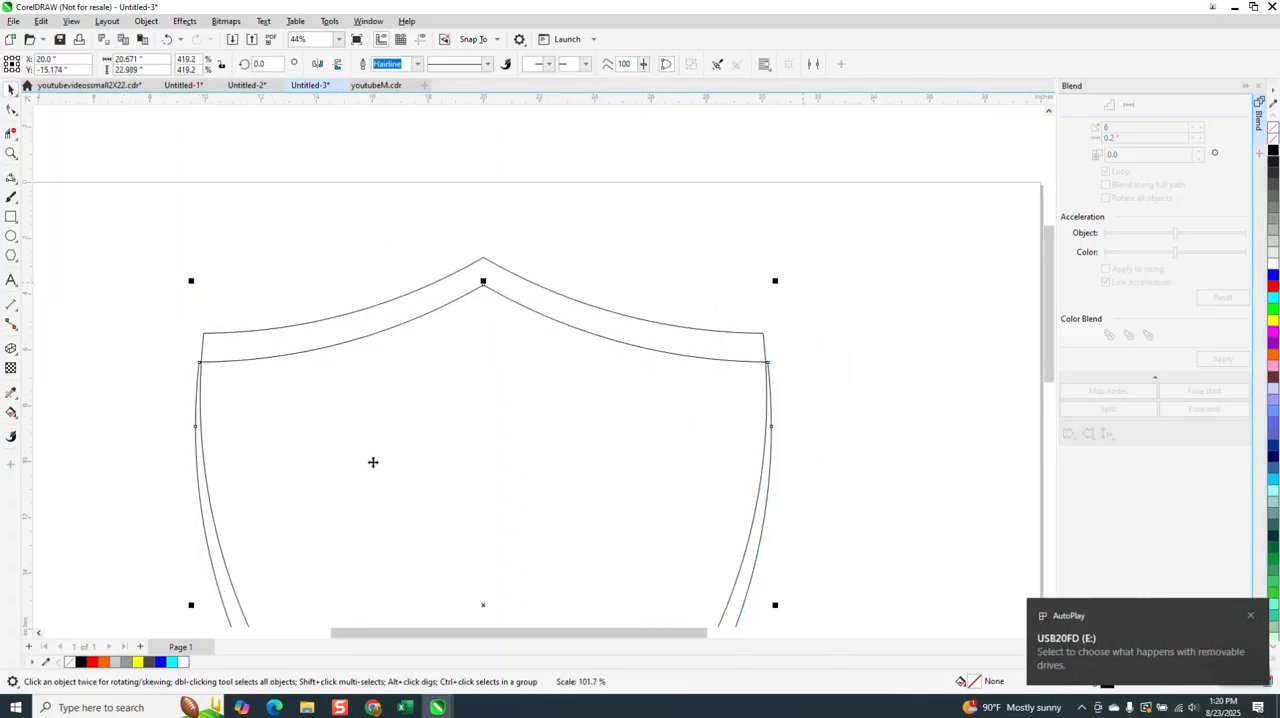
scroll(430, 238, down, 1)
scroll(430, 238, down, 2)
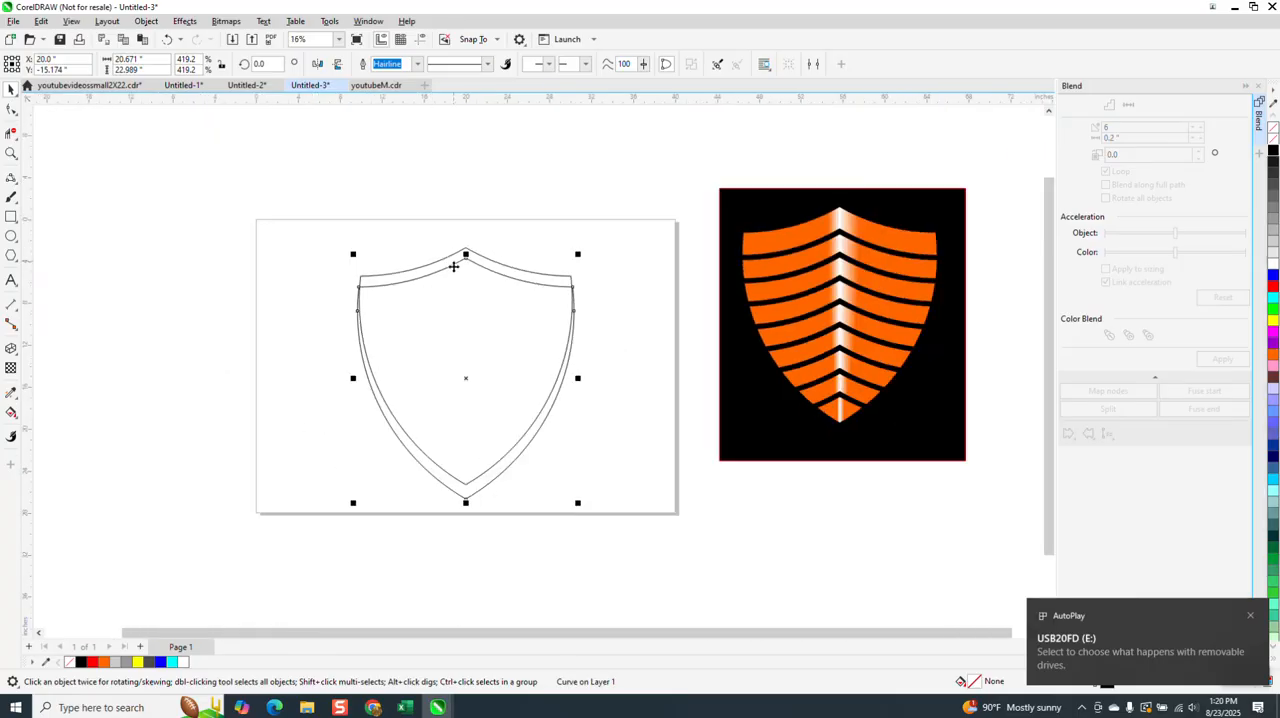
- Delete the copy's segment below its intersections with the original shield, using Virtual Segment Delete, to leave only the top chevron line
click(11, 131)
click(420, 452)
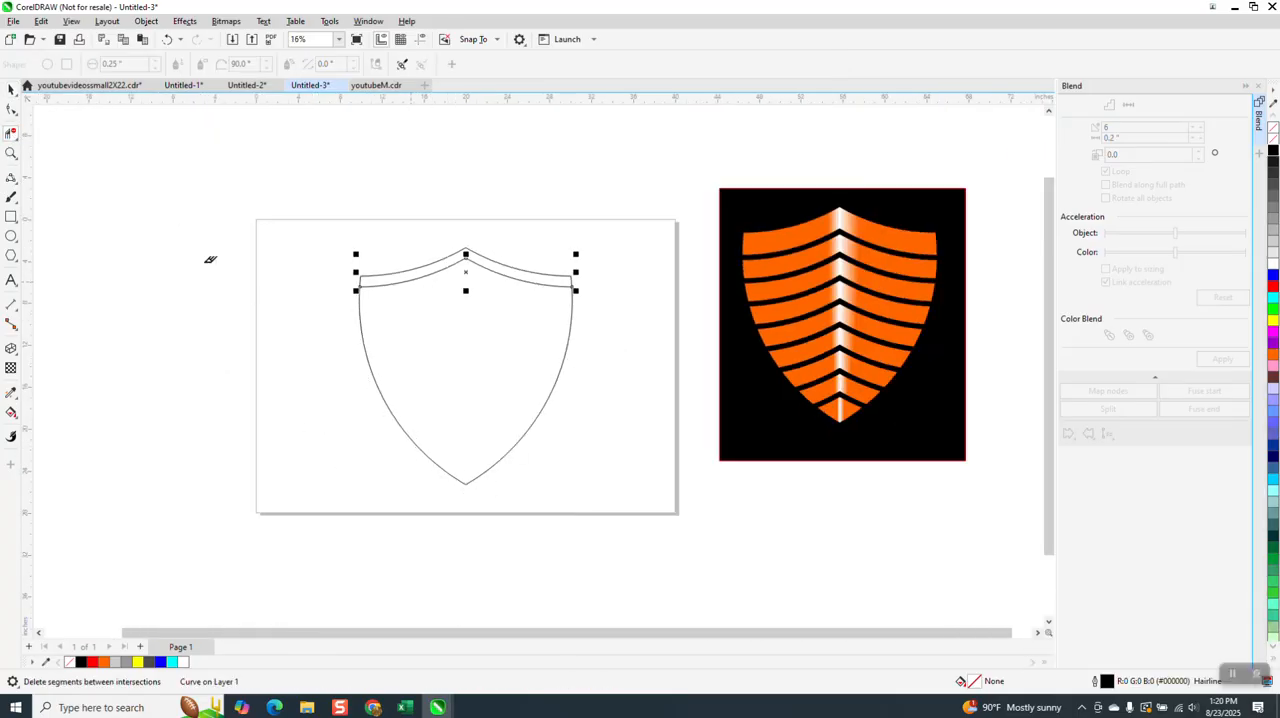
click(11, 89)
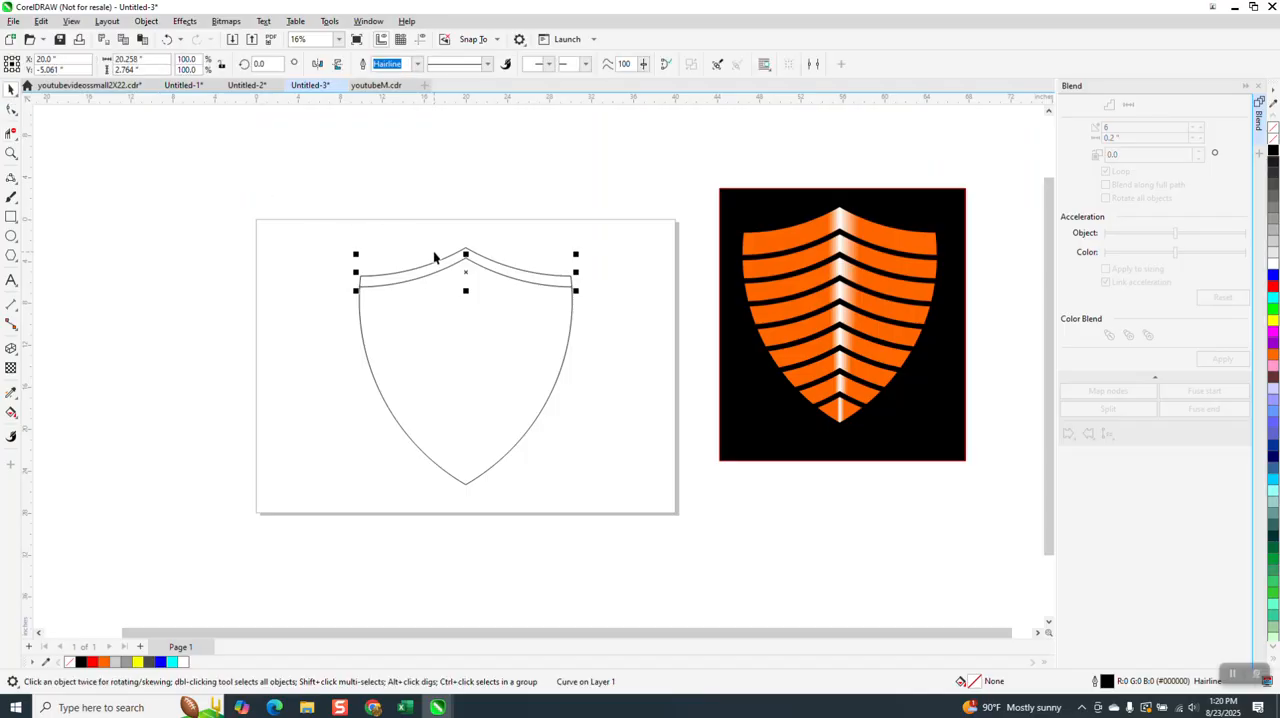
- Move the chevron line straight down about 0.64 in inside the shield
click(12, 152)
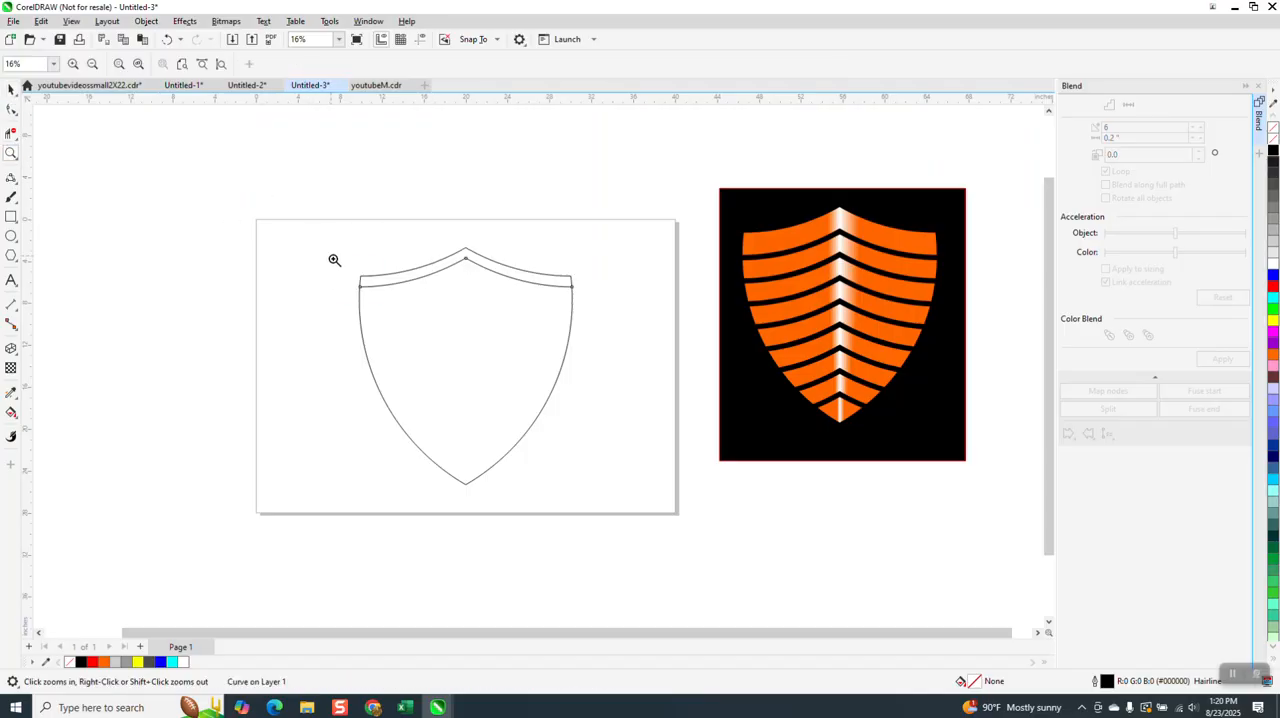
drag(323, 249, 409, 314)
scroll(318, 280, down, 4)
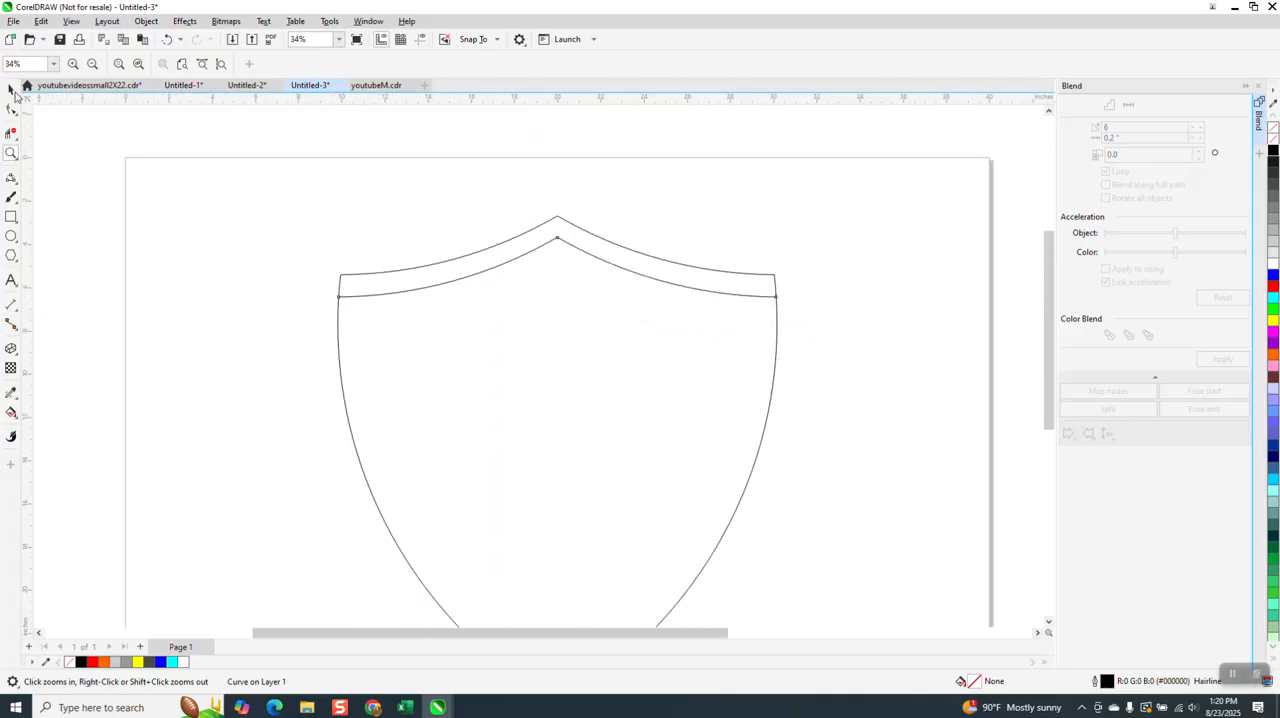
click(11, 90)
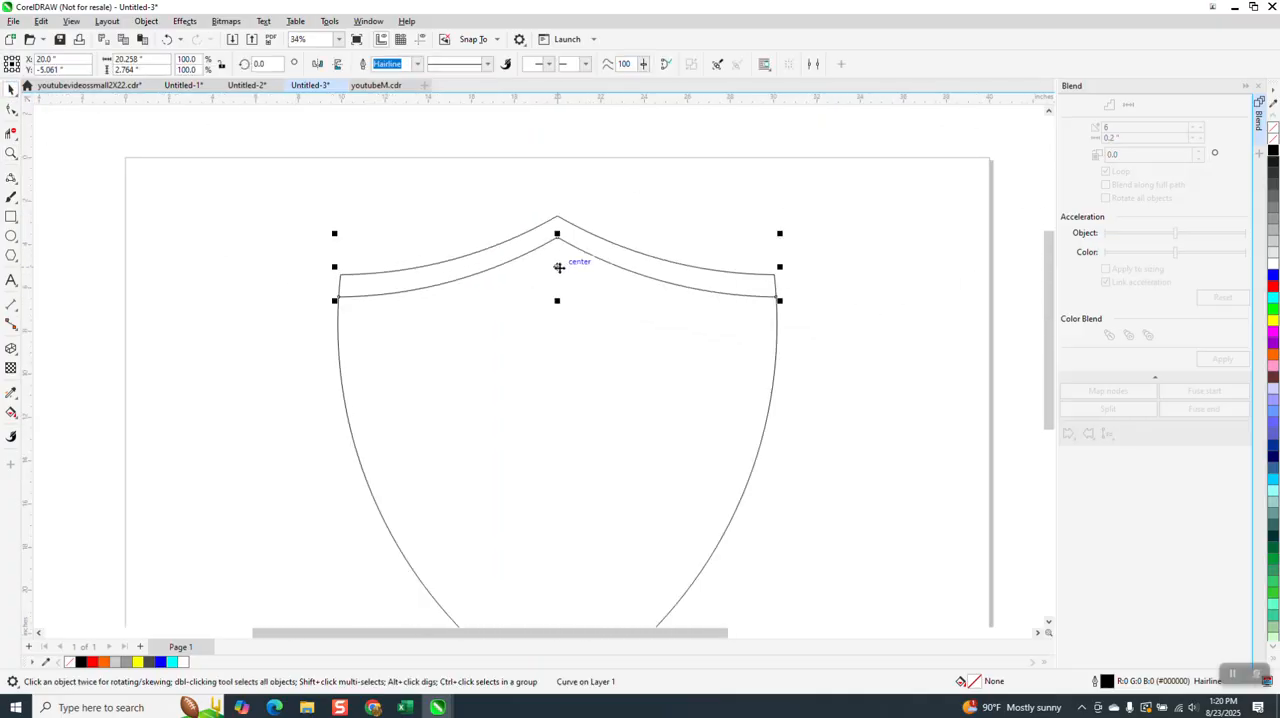
drag(557, 265, 558, 281)
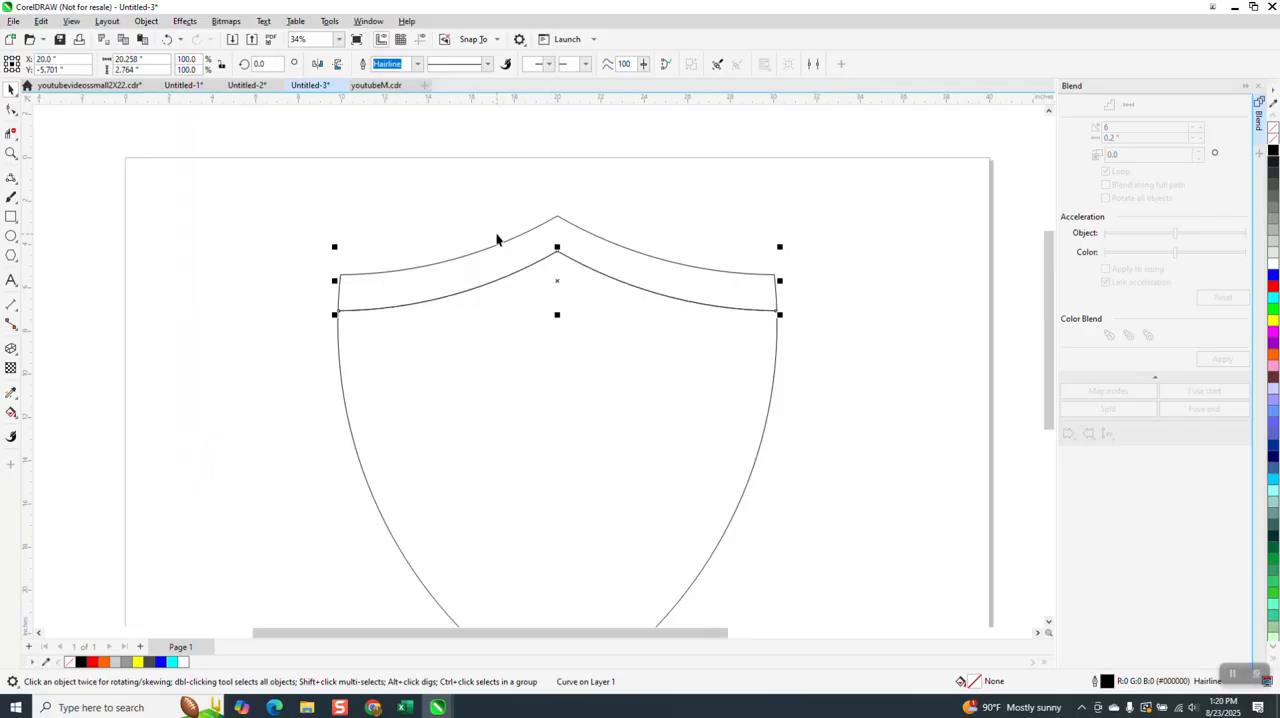
scroll(700, 122, down, 2)
drag(614, 216, 610, 235)
key(Delete)
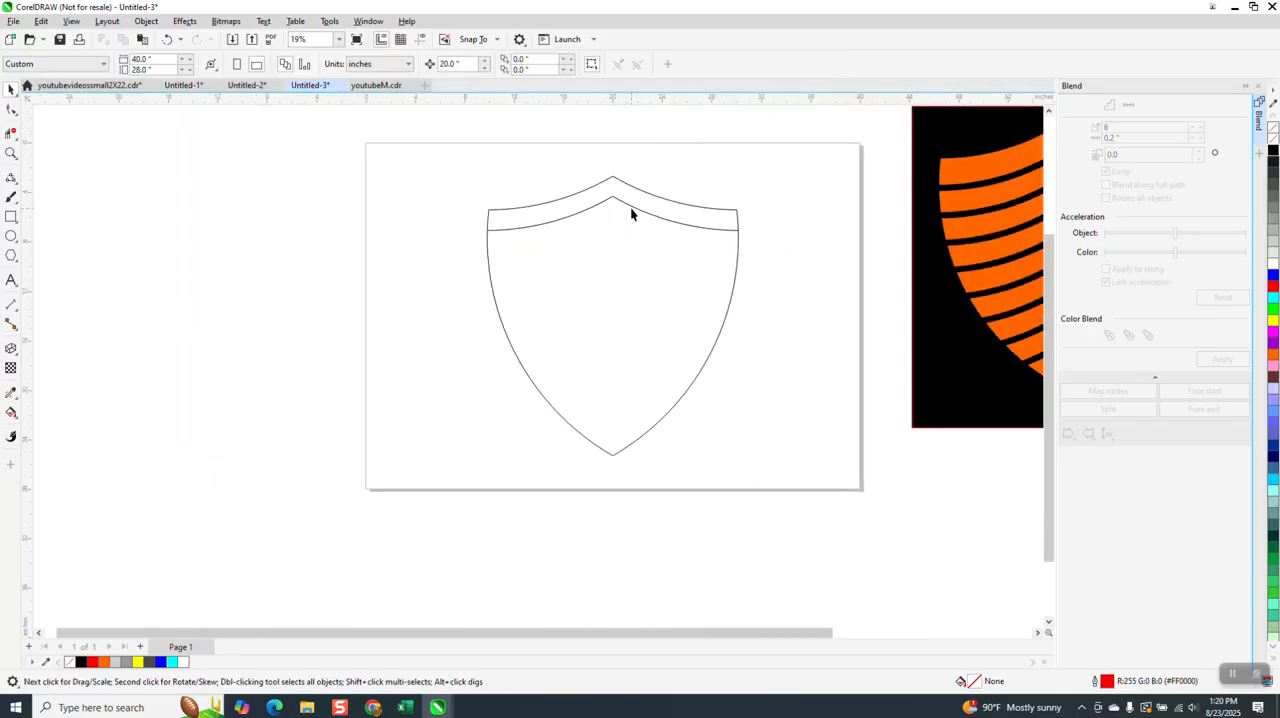
- Give the chevron line a 36 pt outline and convert that outline to an object
click(627, 202)
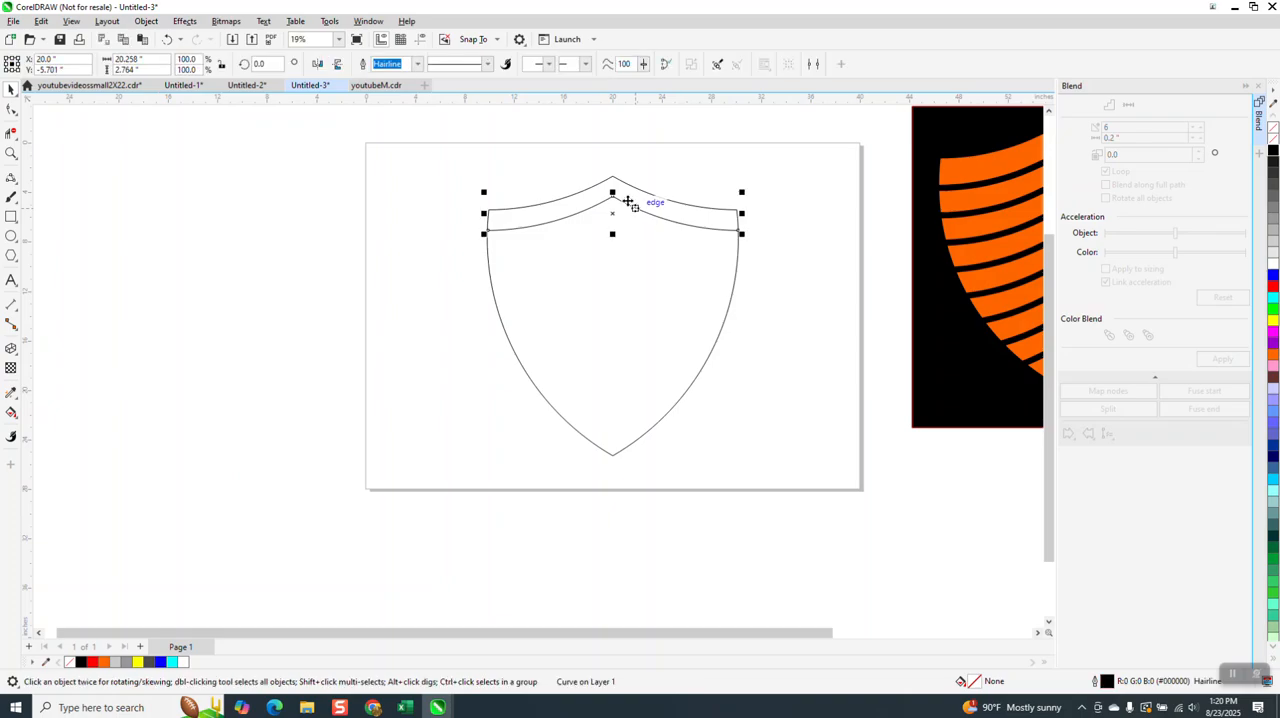
click(418, 65)
click(386, 217)
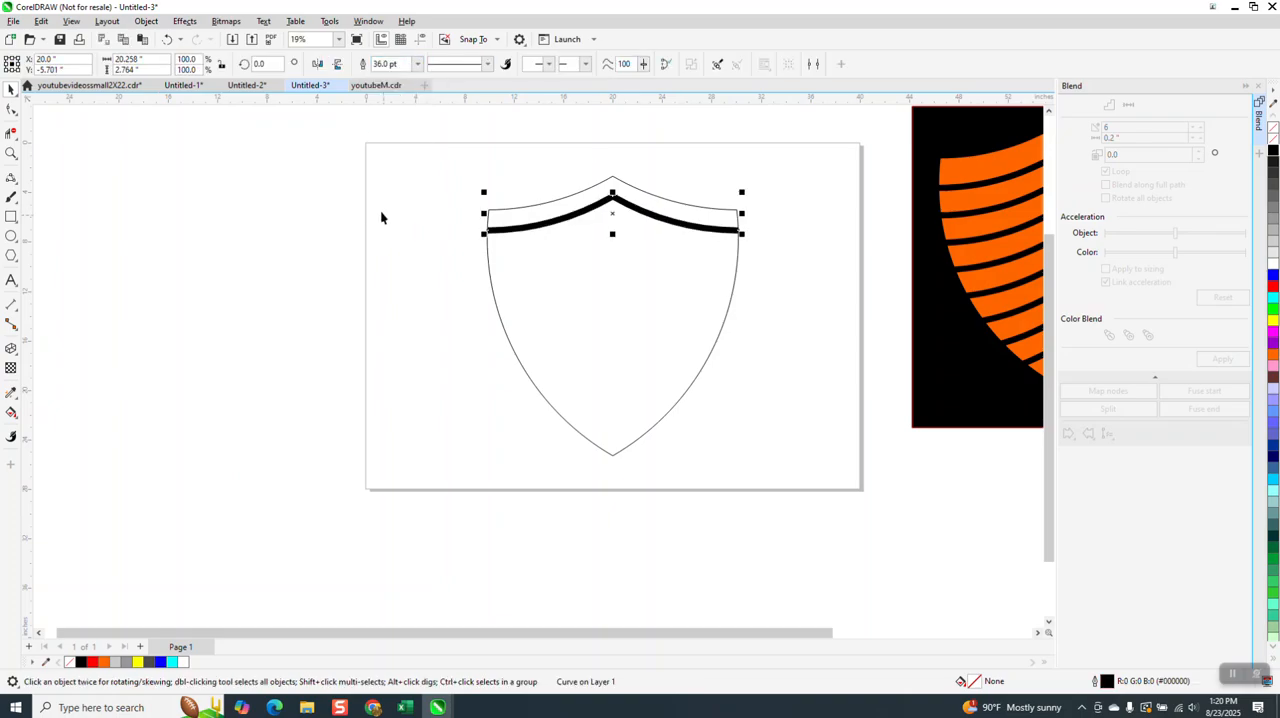
click(146, 21)
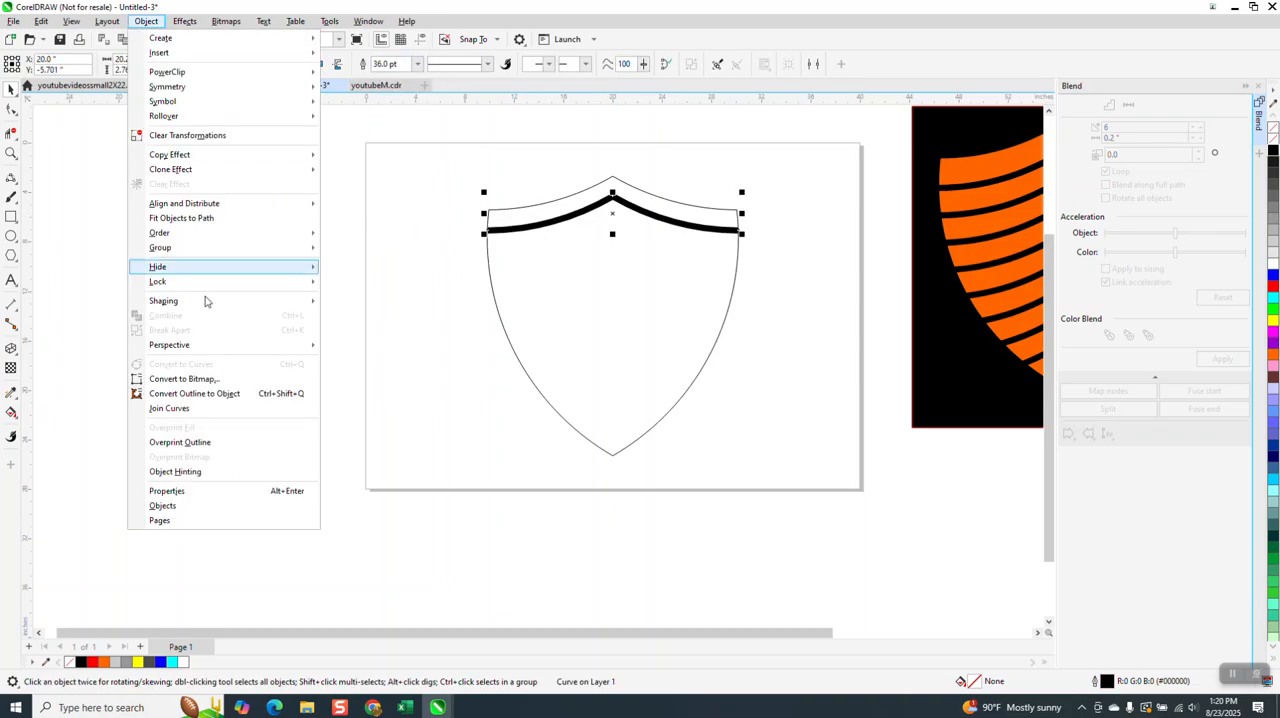
click(229, 394)
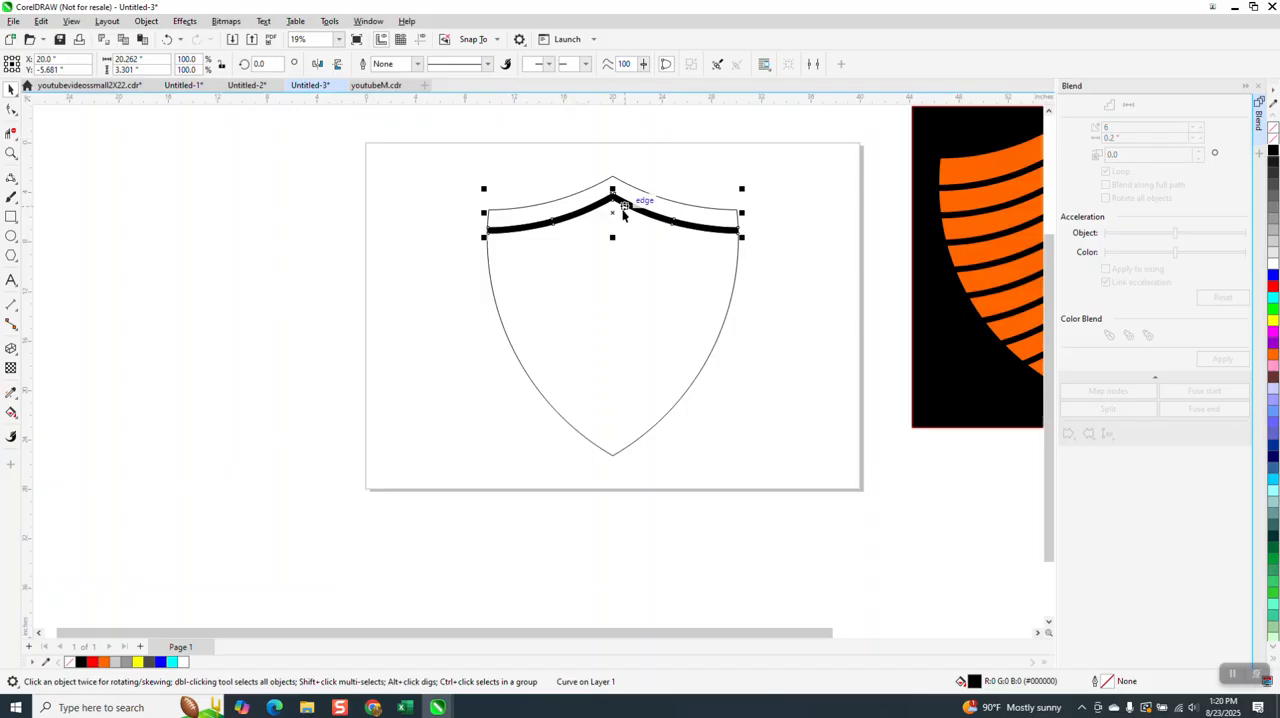
- Copy the chevron bar straight down about 18 in to the shield's tip and blend the two bars with 6 steps
drag(614, 213, 621, 441)
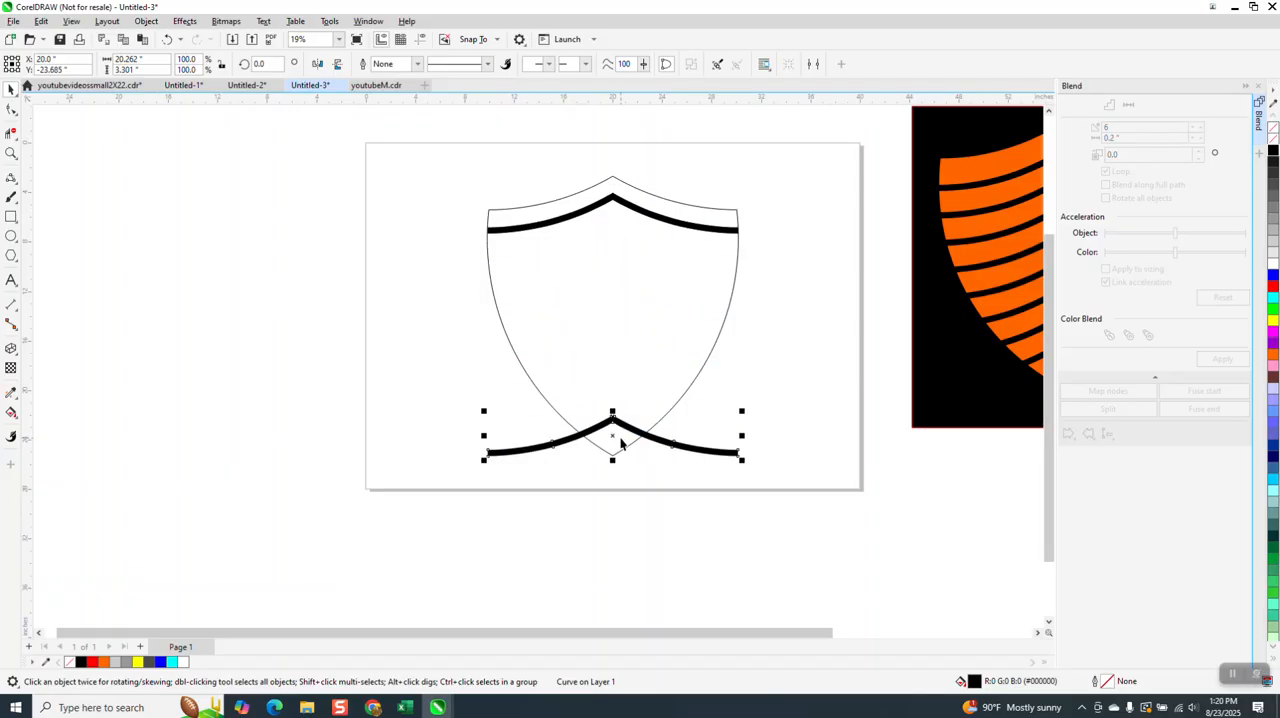
shift+click(717, 233)
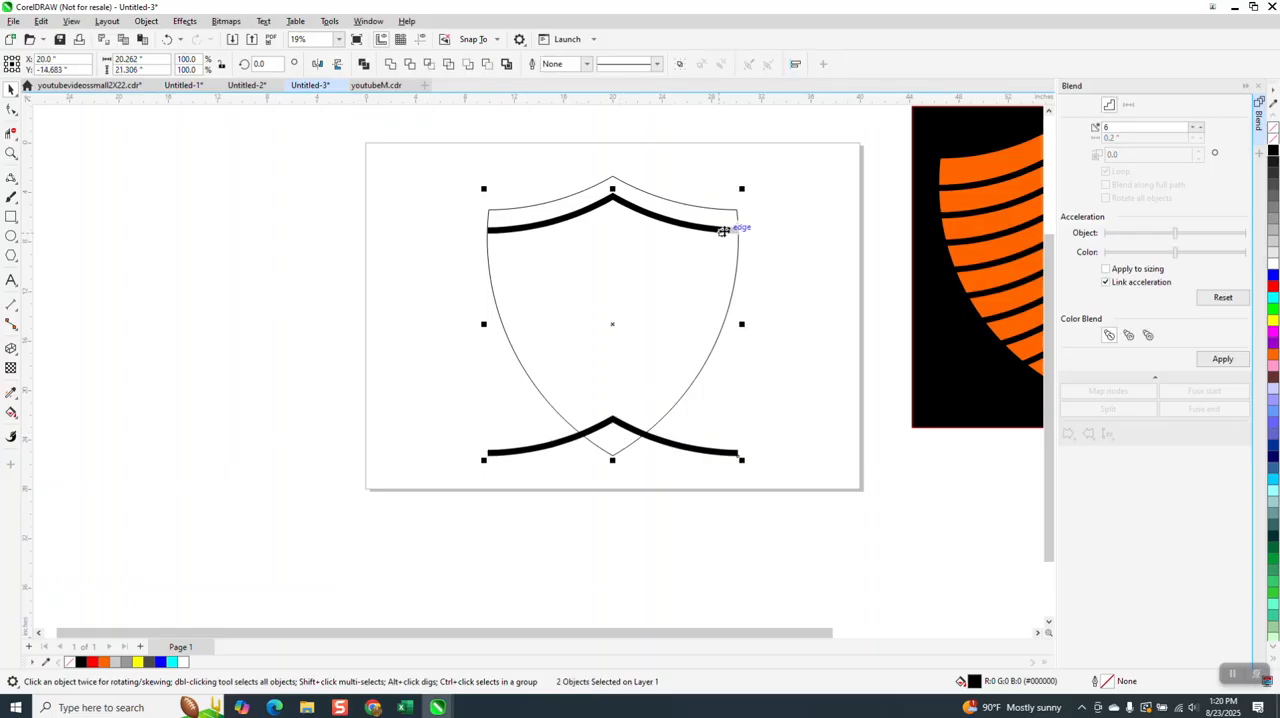
click(1226, 362)
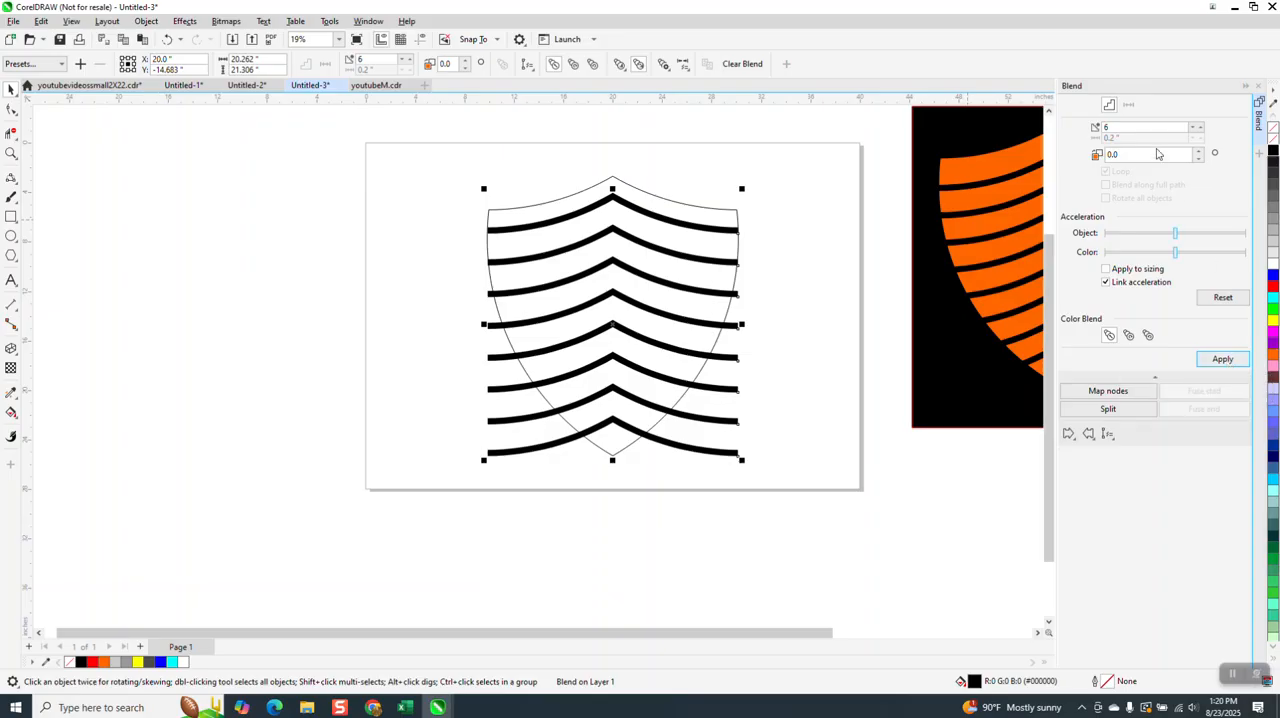
- Break the chevron blend apart and group all the bars with the shield outline
click(146, 21)
click(180, 330)
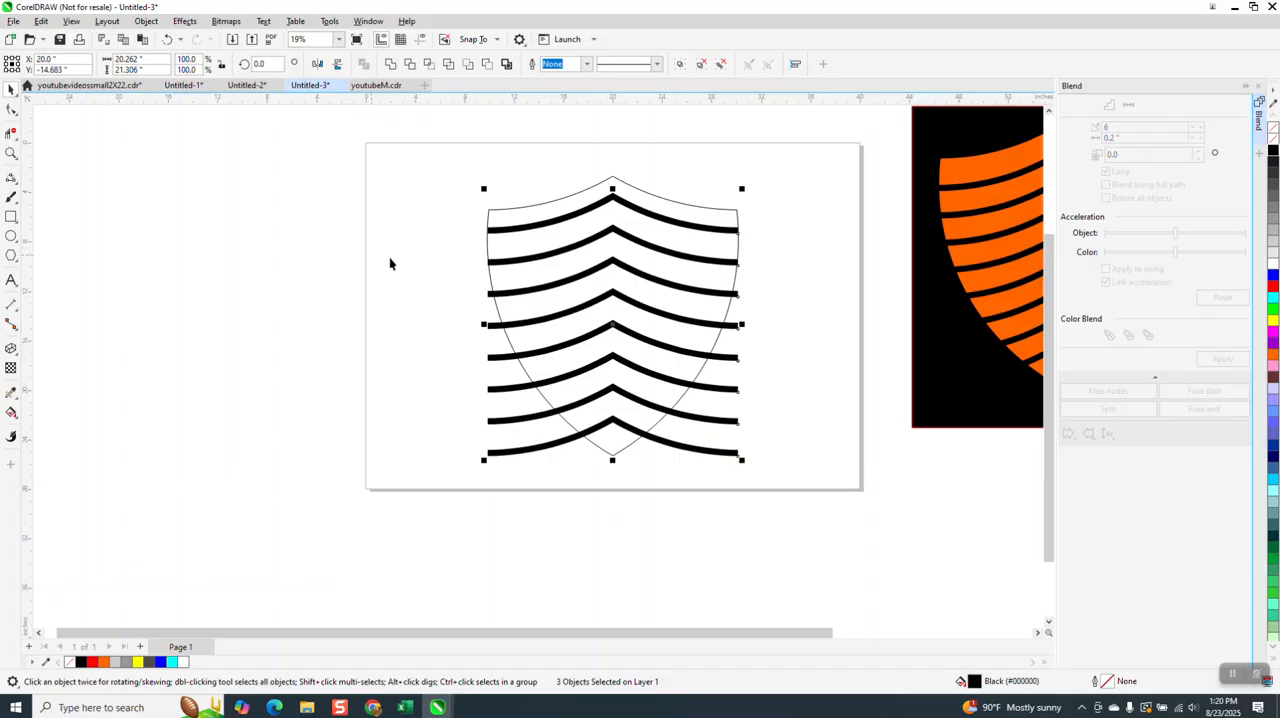
drag(440, 163, 852, 523)
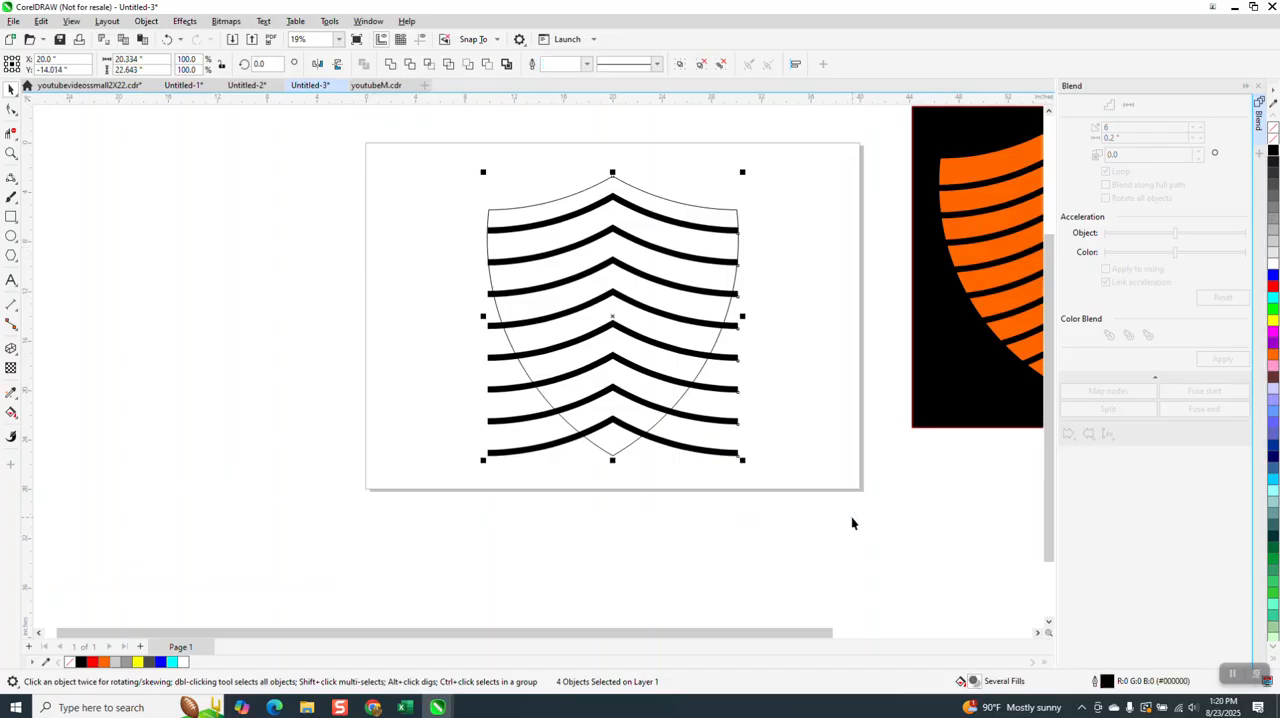
key(ctrl+g)
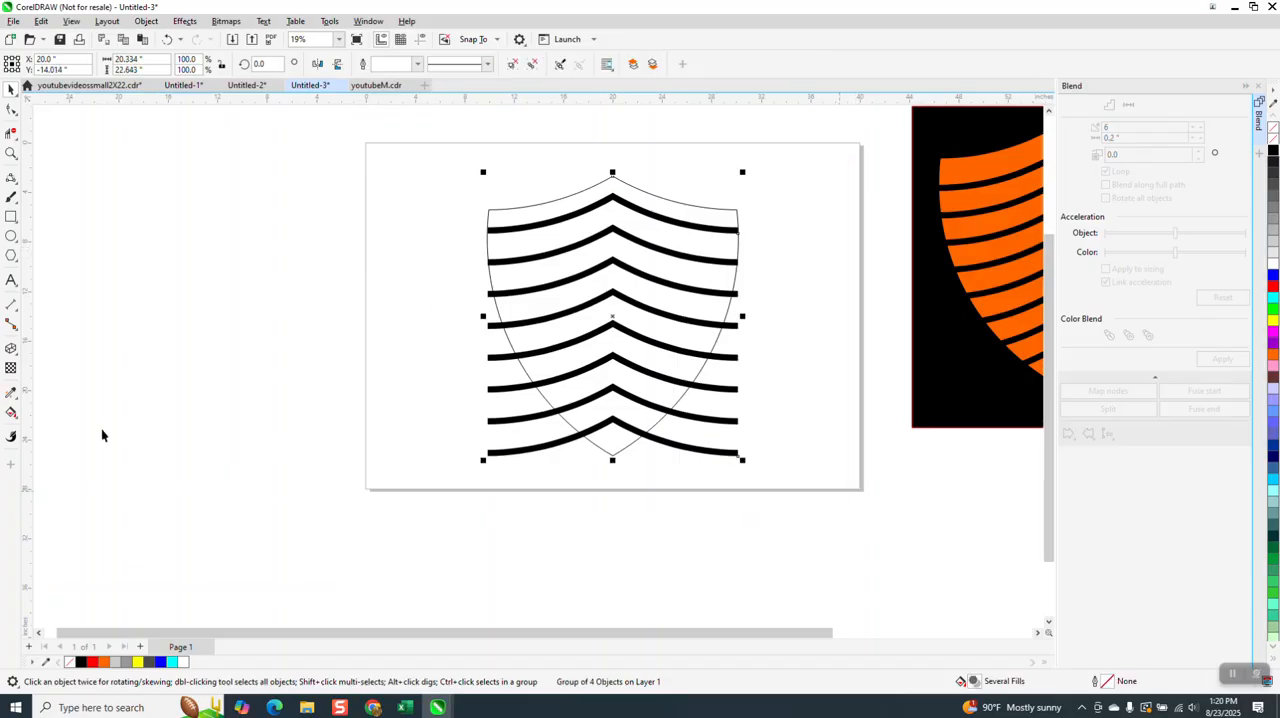
- Set Smart Fill to cyan, try it on the shield's top band and undo that fill
click(11, 412)
click(16, 418)
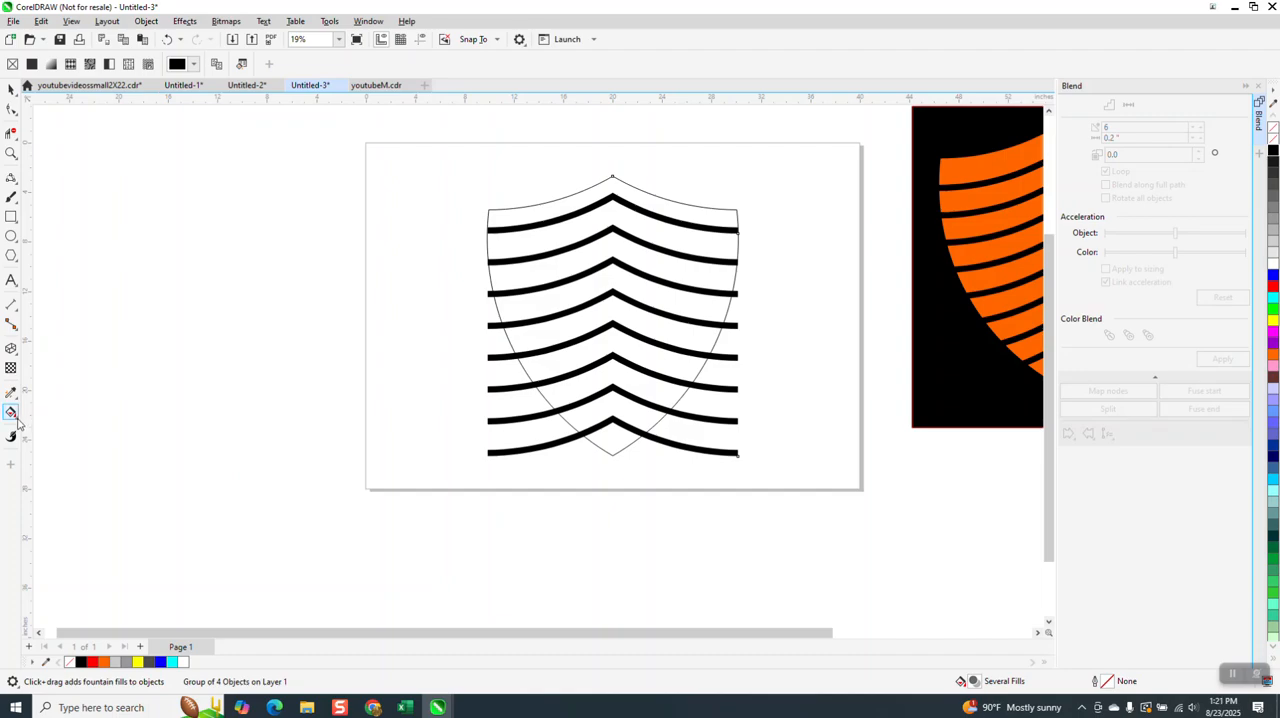
click(50, 428)
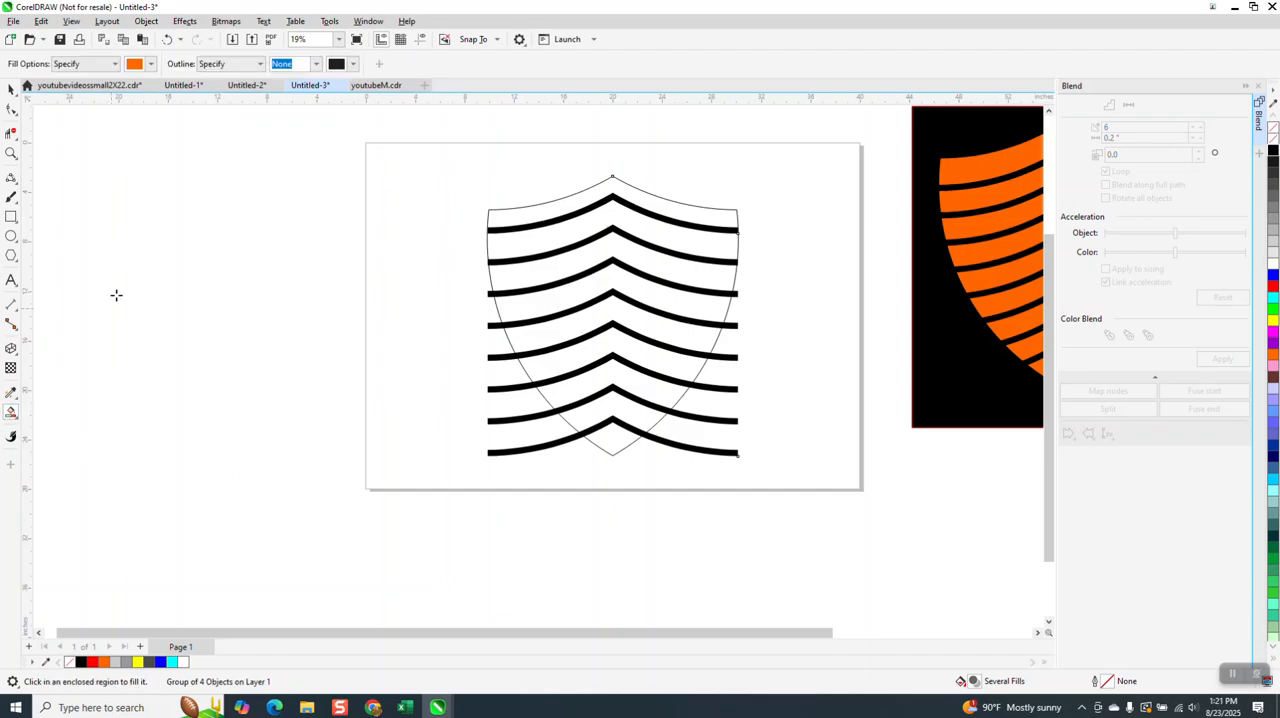
click(151, 64)
click(240, 148)
click(672, 211)
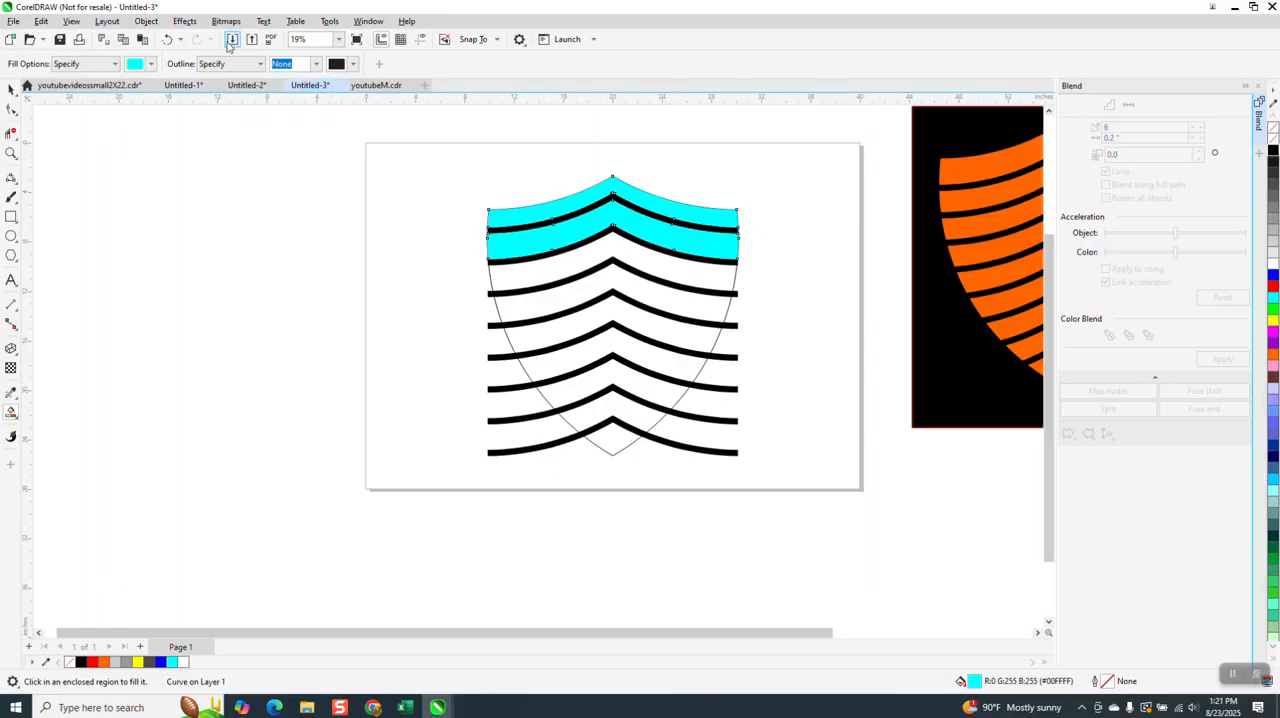
click(168, 39)
- Smart-fill the seven lower shield bands between the chevron bars with cyan, working from the bottom tip upward
click(618, 441)
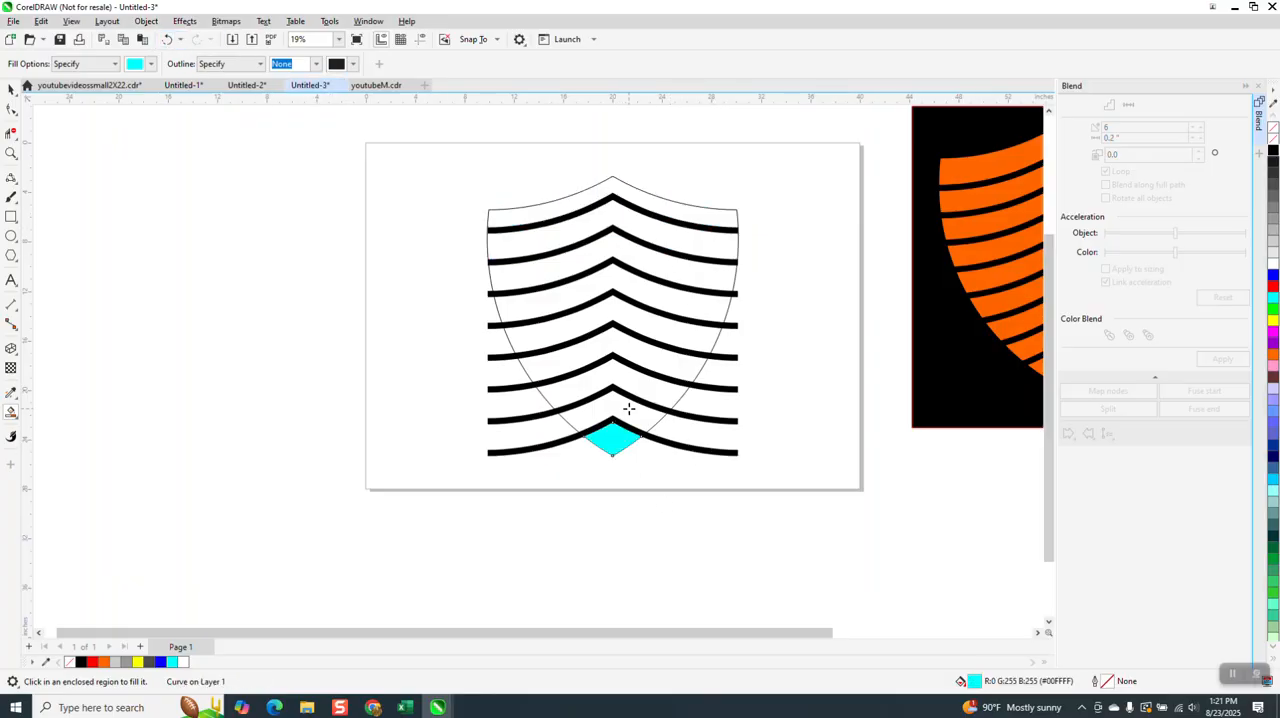
click(629, 409)
click(637, 385)
click(644, 357)
click(652, 318)
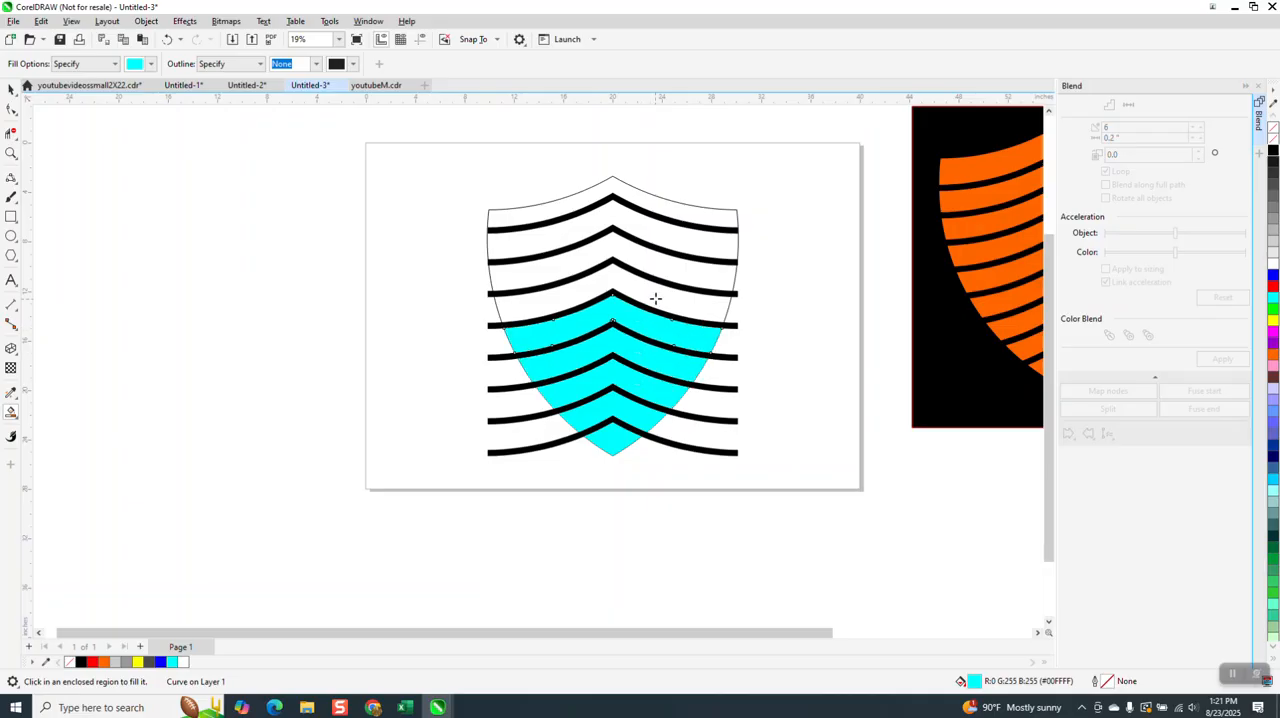
click(656, 289)
click(661, 262)
- Try to smart-fill the shield's upper area between the first two chevron bars with cyan and undo the fill
click(665, 233)
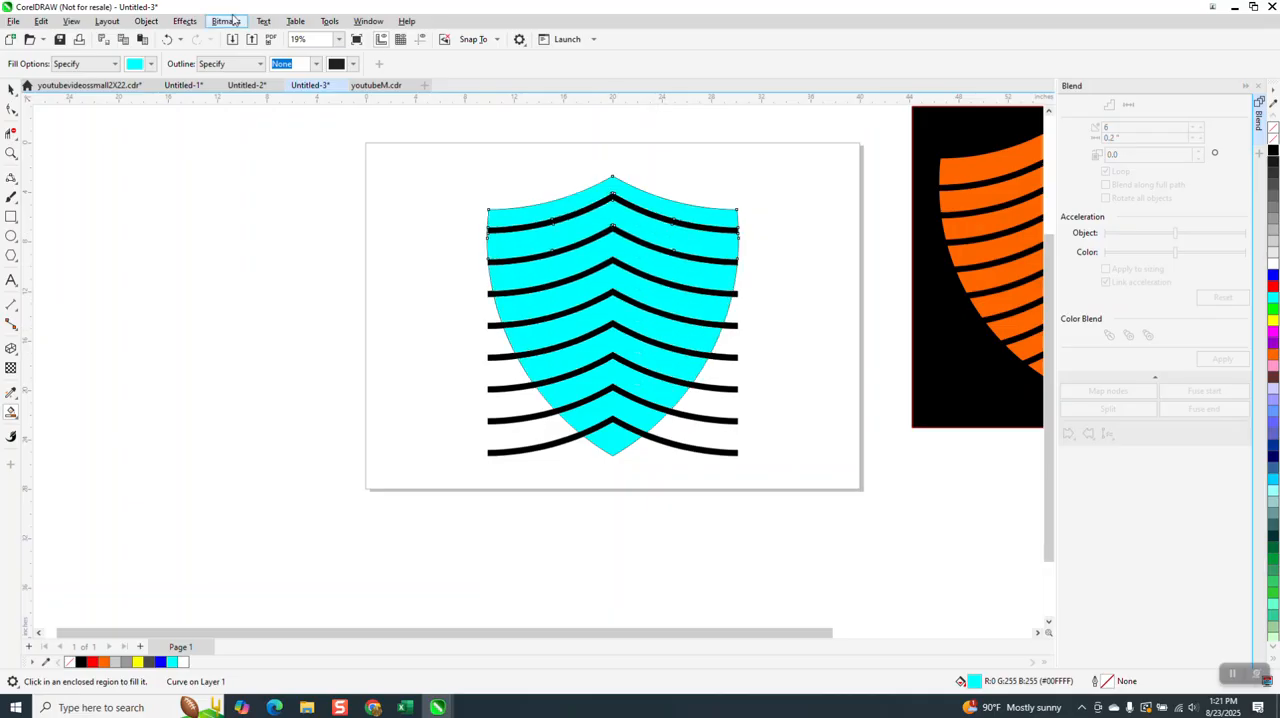
click(168, 39)
click(168, 39)
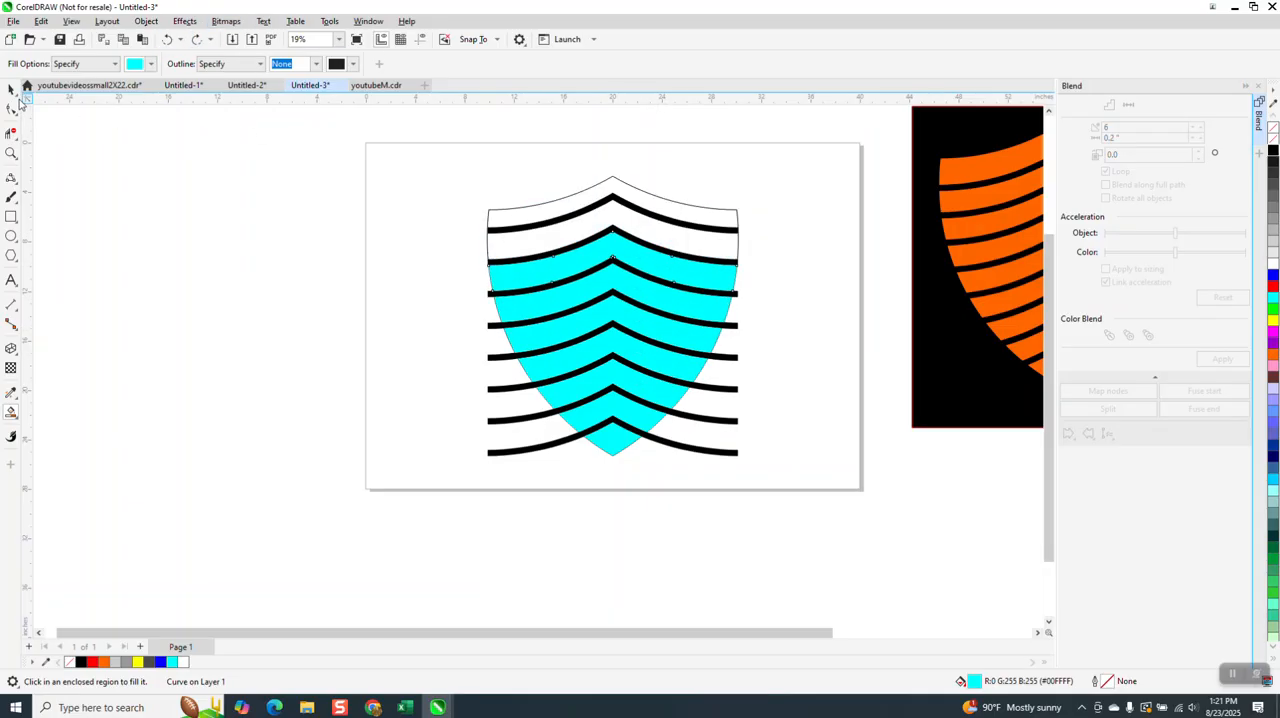
click(11, 89)
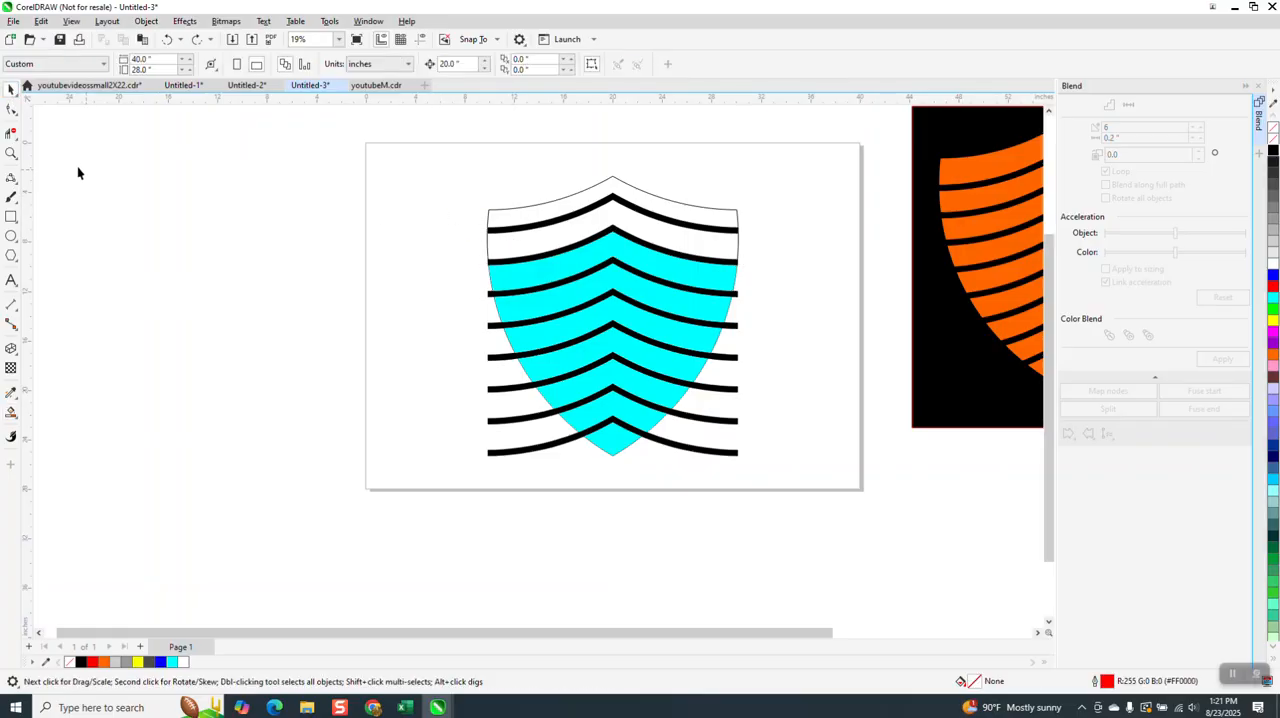
- Ungroup all objects in the group containing the chevron bars and the shield outline
click(11, 153)
drag(407, 180, 612, 260)
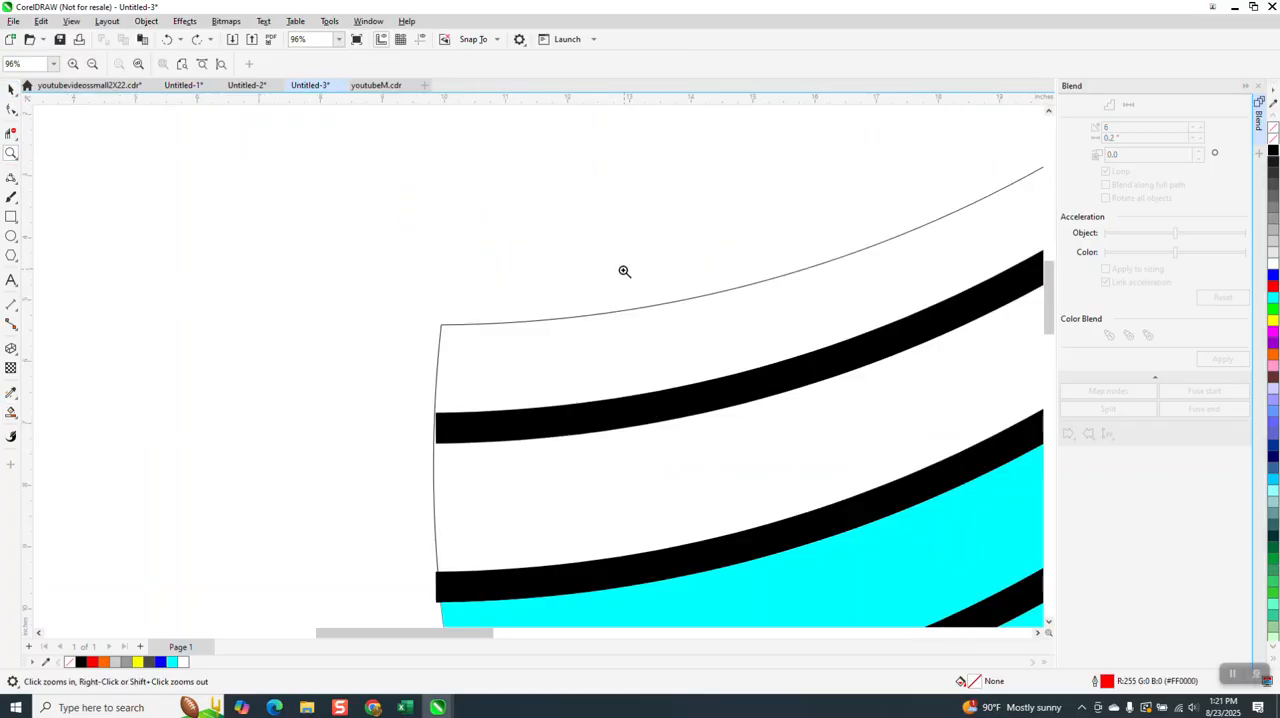
right_click(507, 271)
click(11, 89)
scroll(624, 157, down, 1)
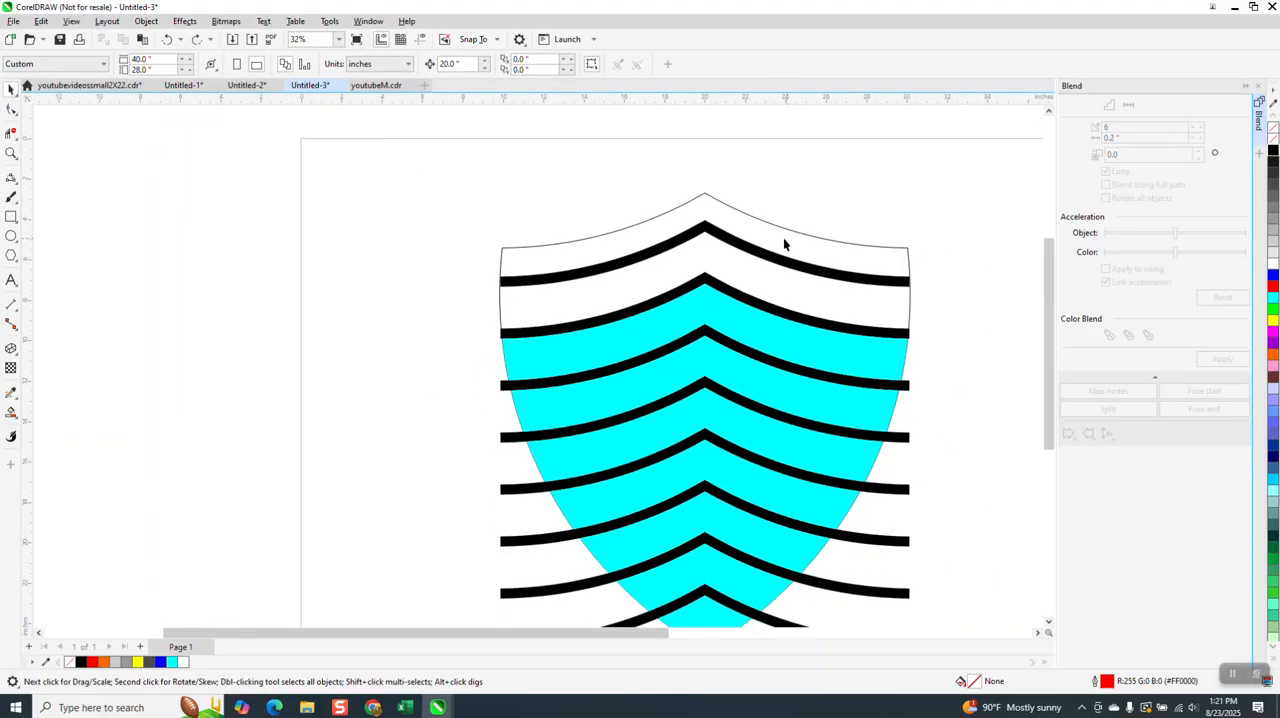
click(733, 240)
click(757, 225)
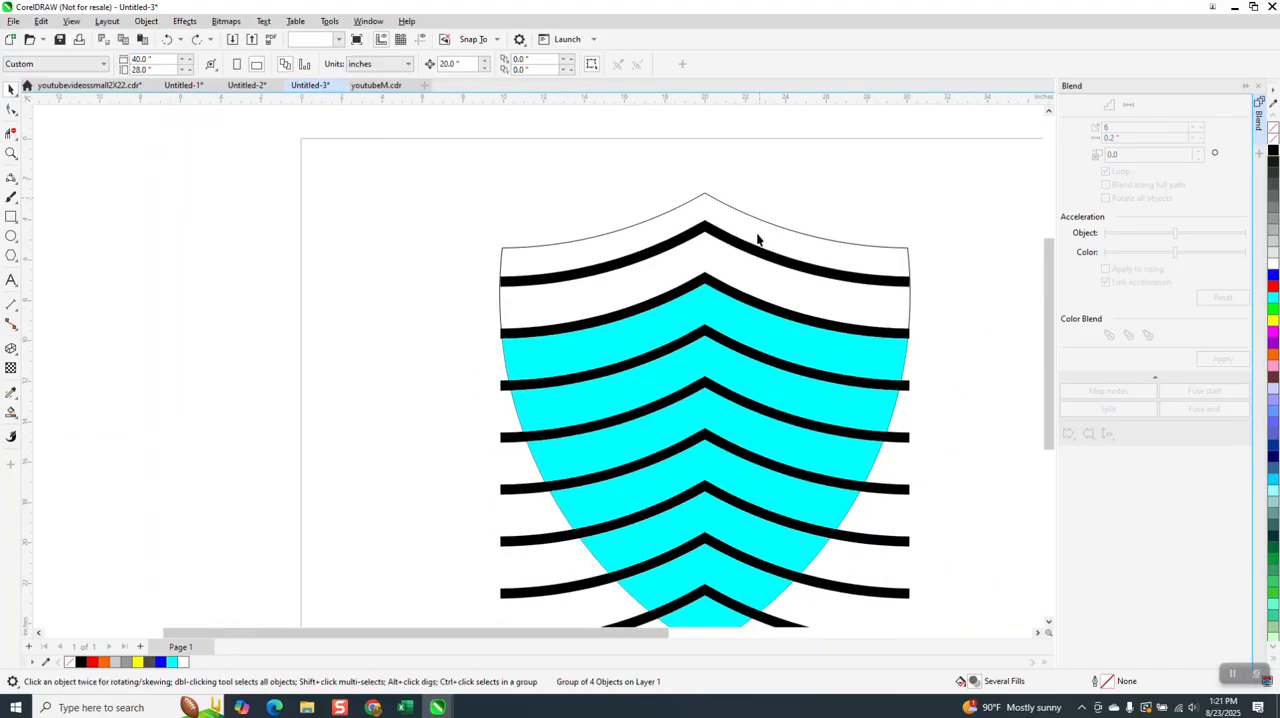
click(749, 254)
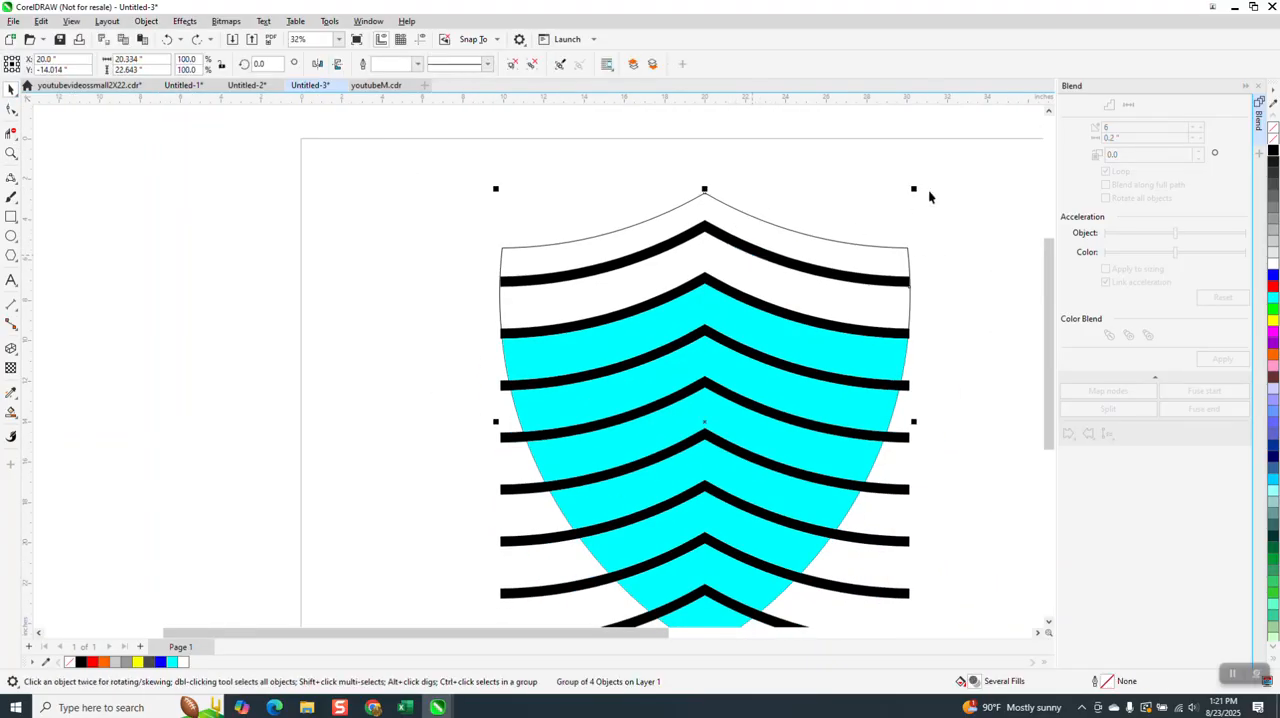
click(146, 21)
mouse_move(169, 250)
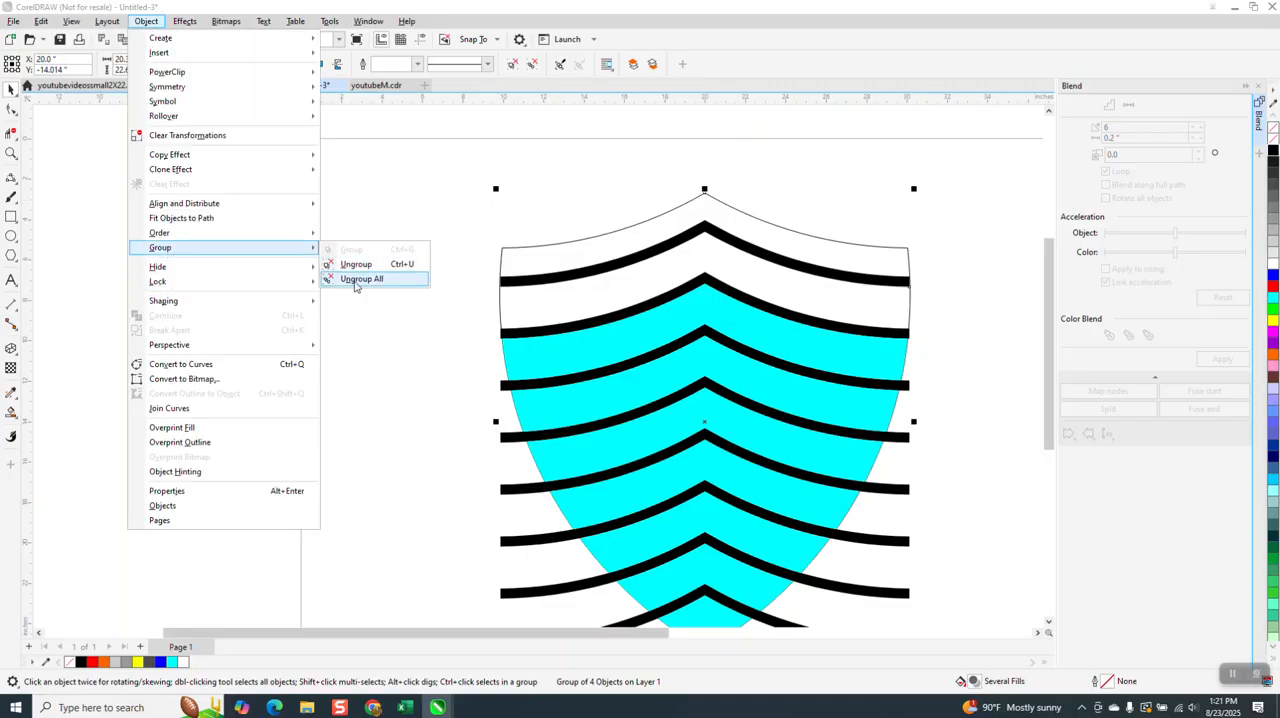
click(340, 277)
- Widen the top chevron bar symmetrically to about 21.1 inches so both ends extend past the shield outline
click(720, 242)
click(731, 243)
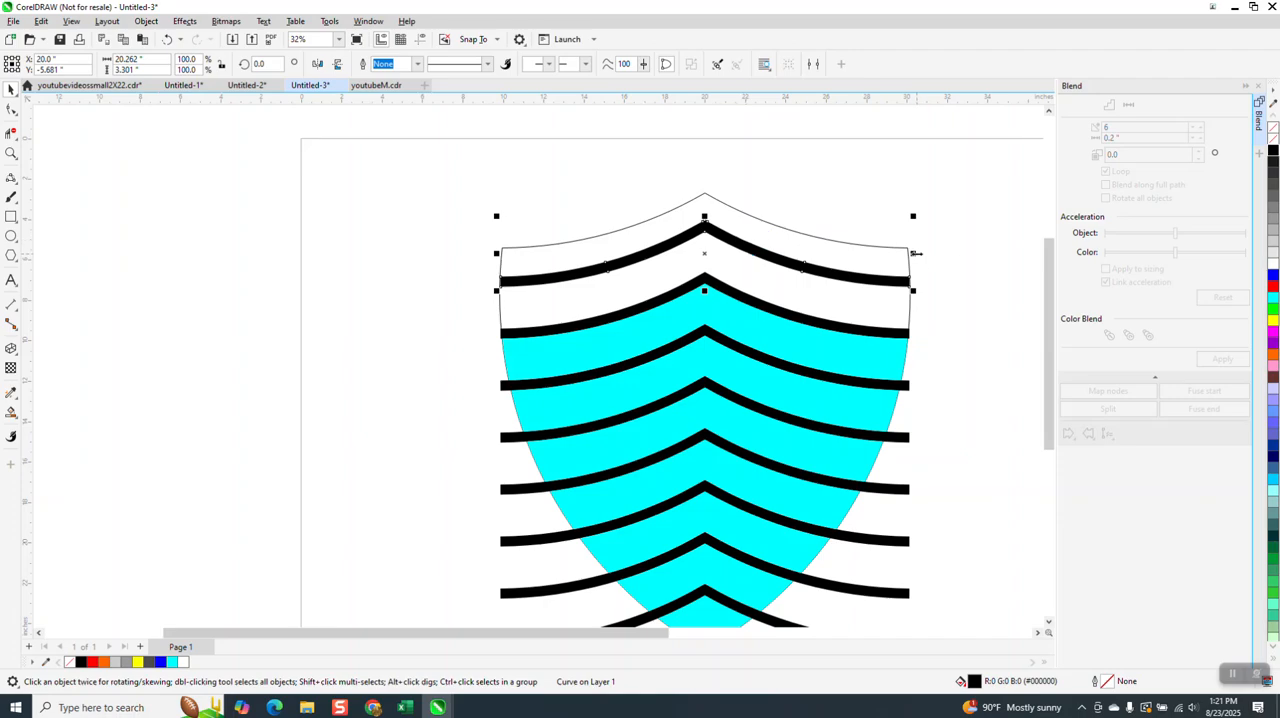
drag(915, 253, 926, 255)
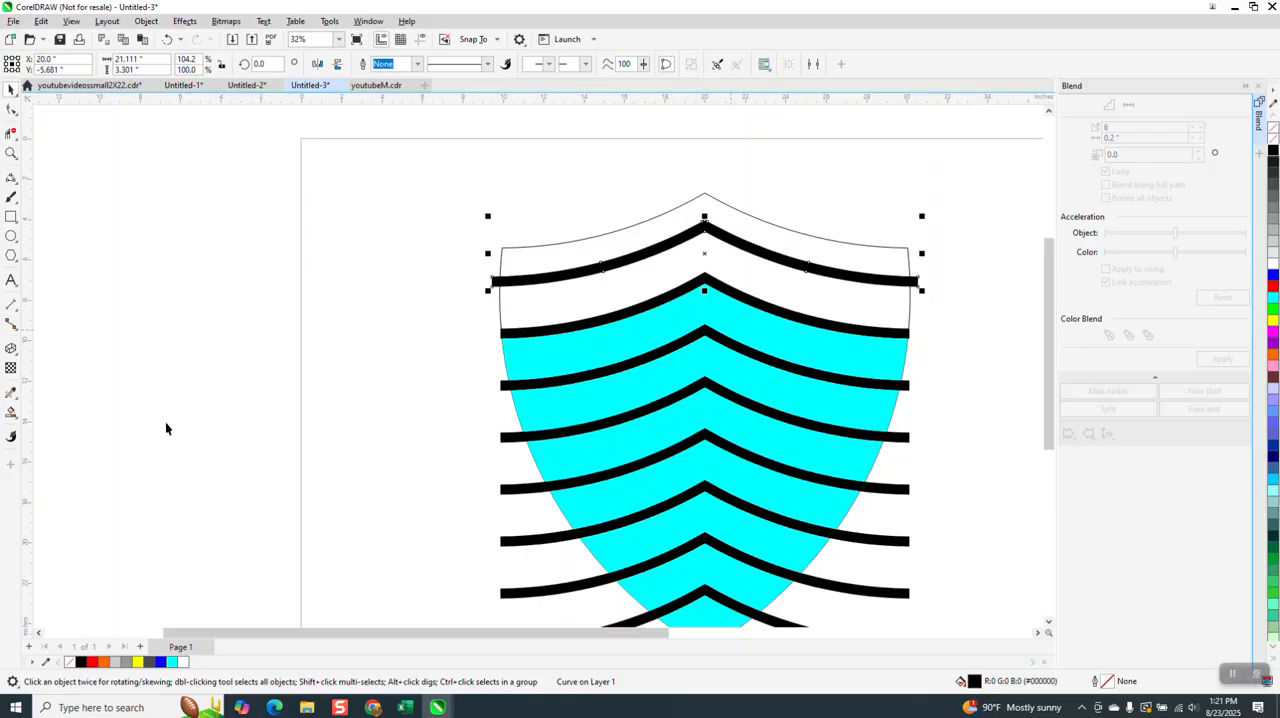
- Smart-fill the shield's two uppermost bands, above and below the widened chevron bar, with cyan and no outline
click(11, 412)
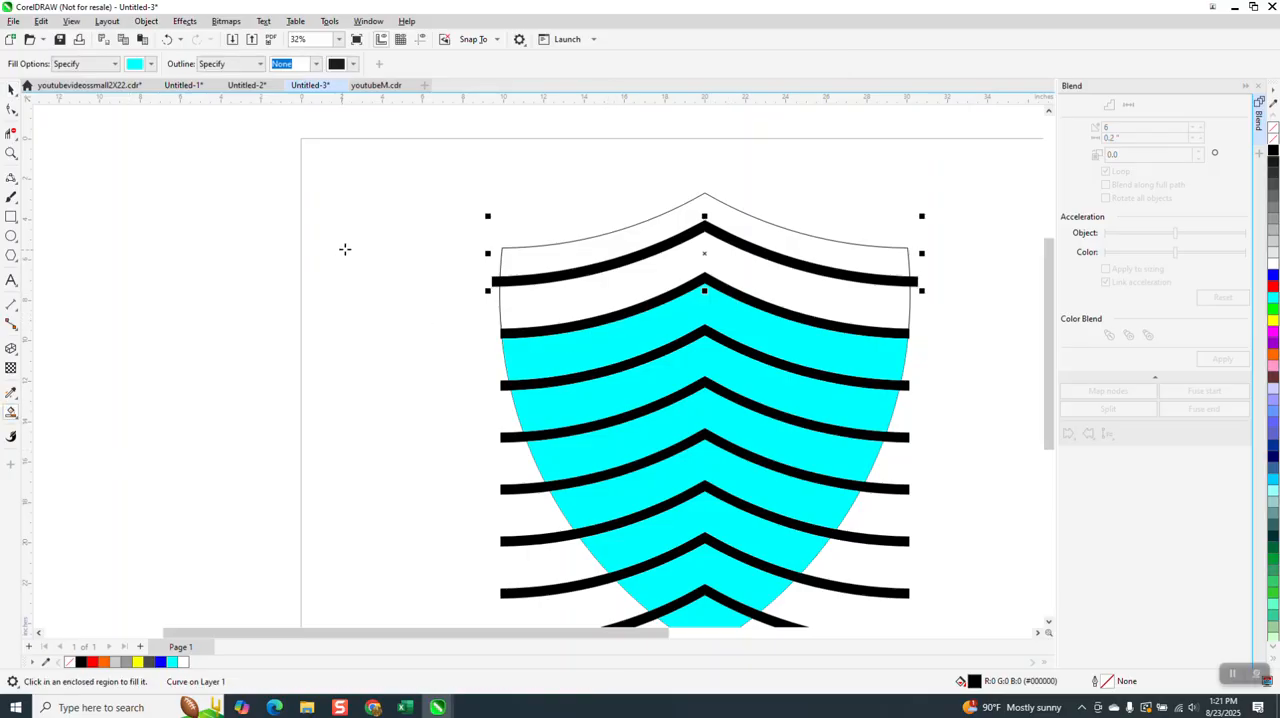
scroll(588, 308, down, 1)
click(587, 302)
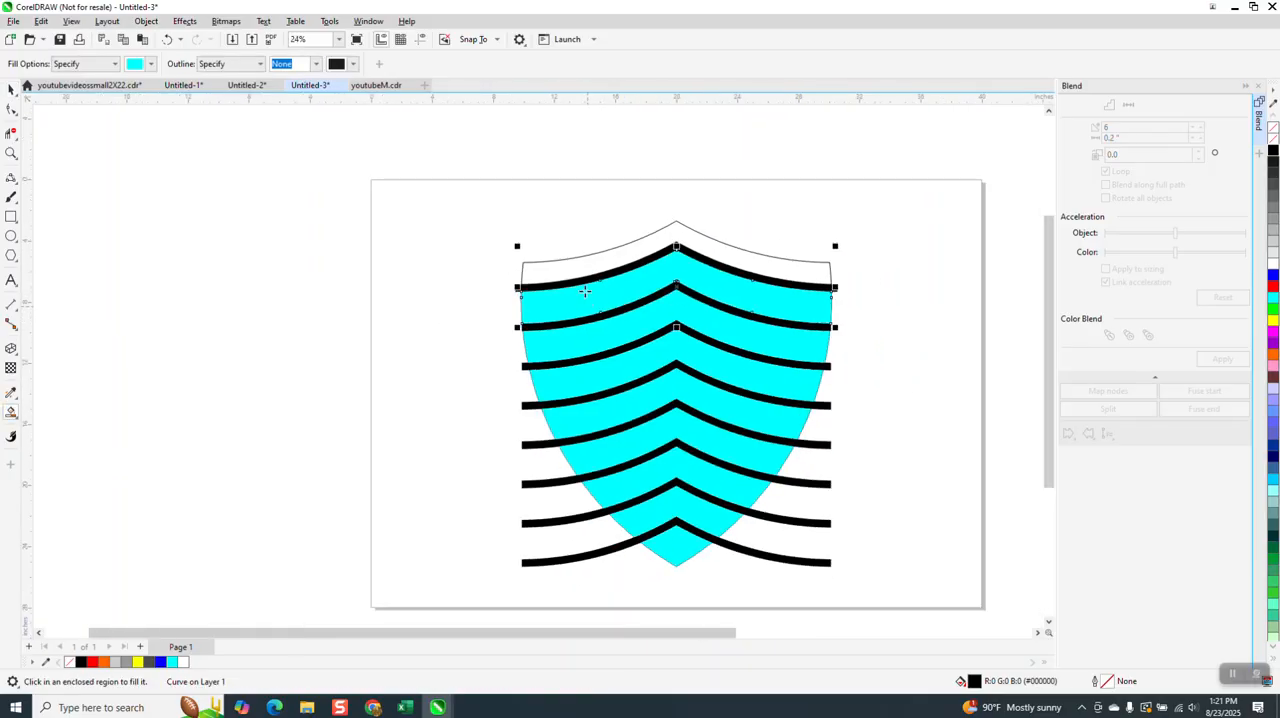
click(585, 268)
scroll(550, 299, down, 1)
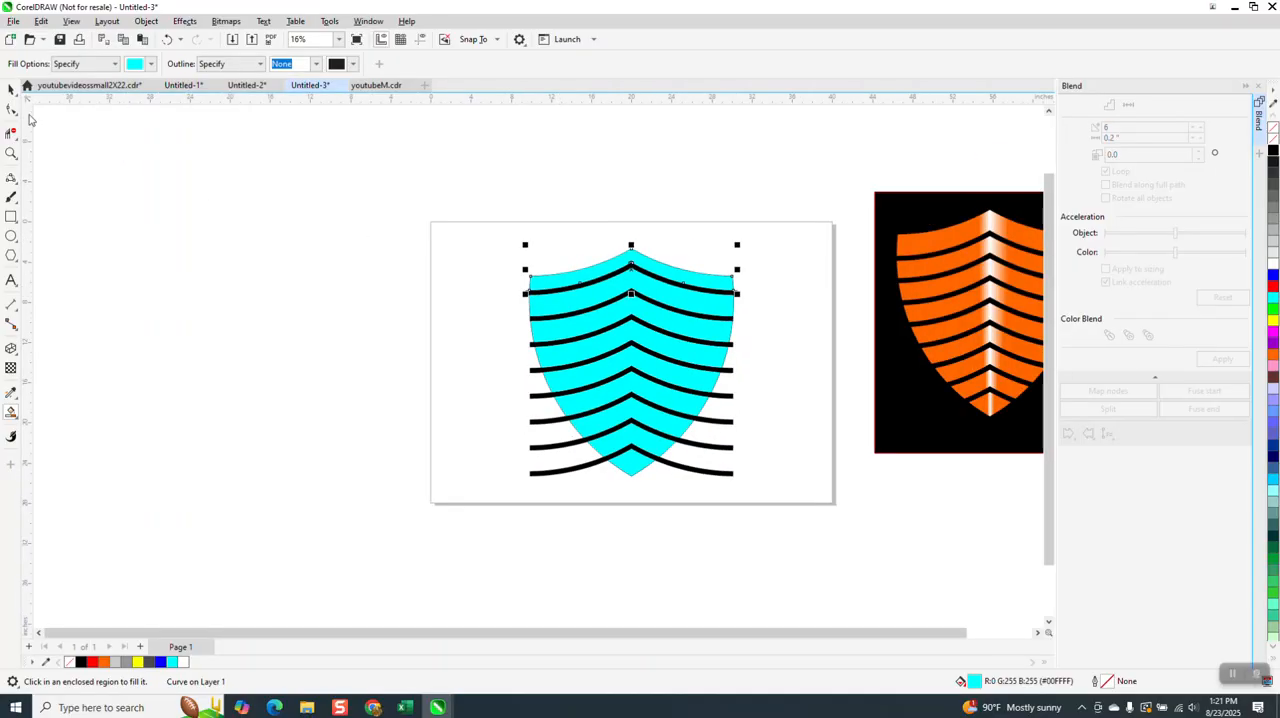
click(11, 110)
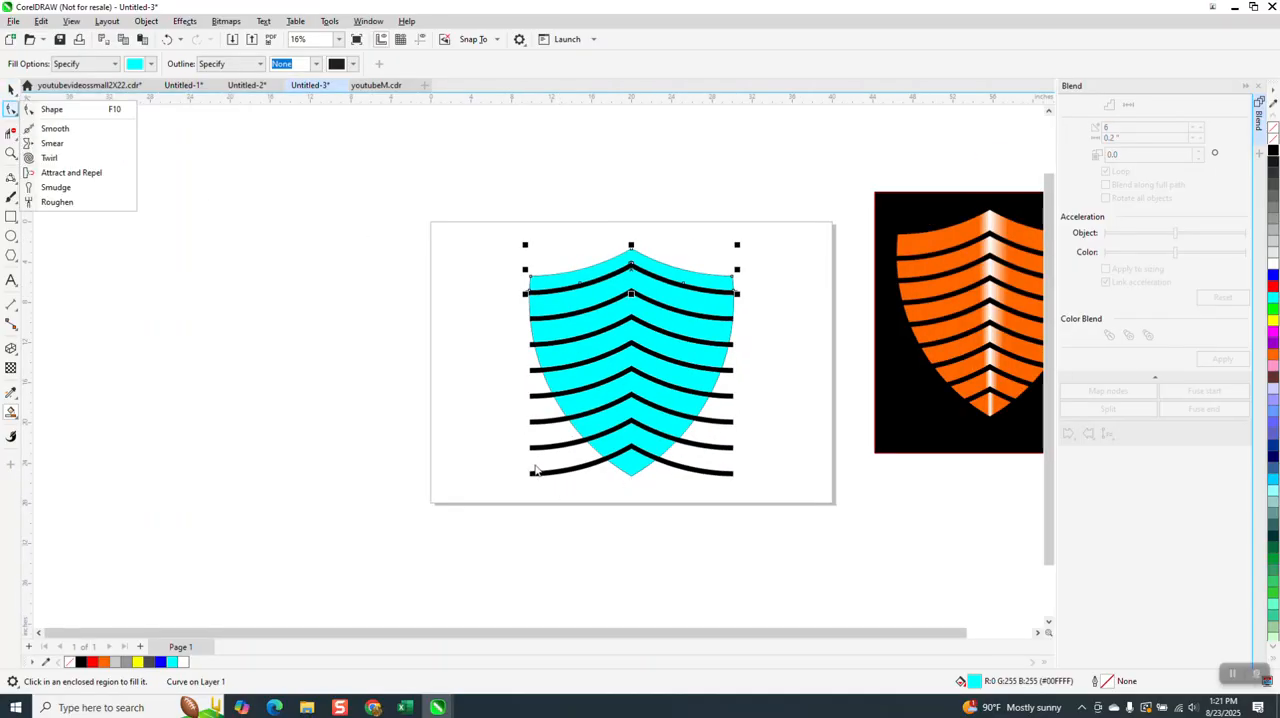
click(538, 230)
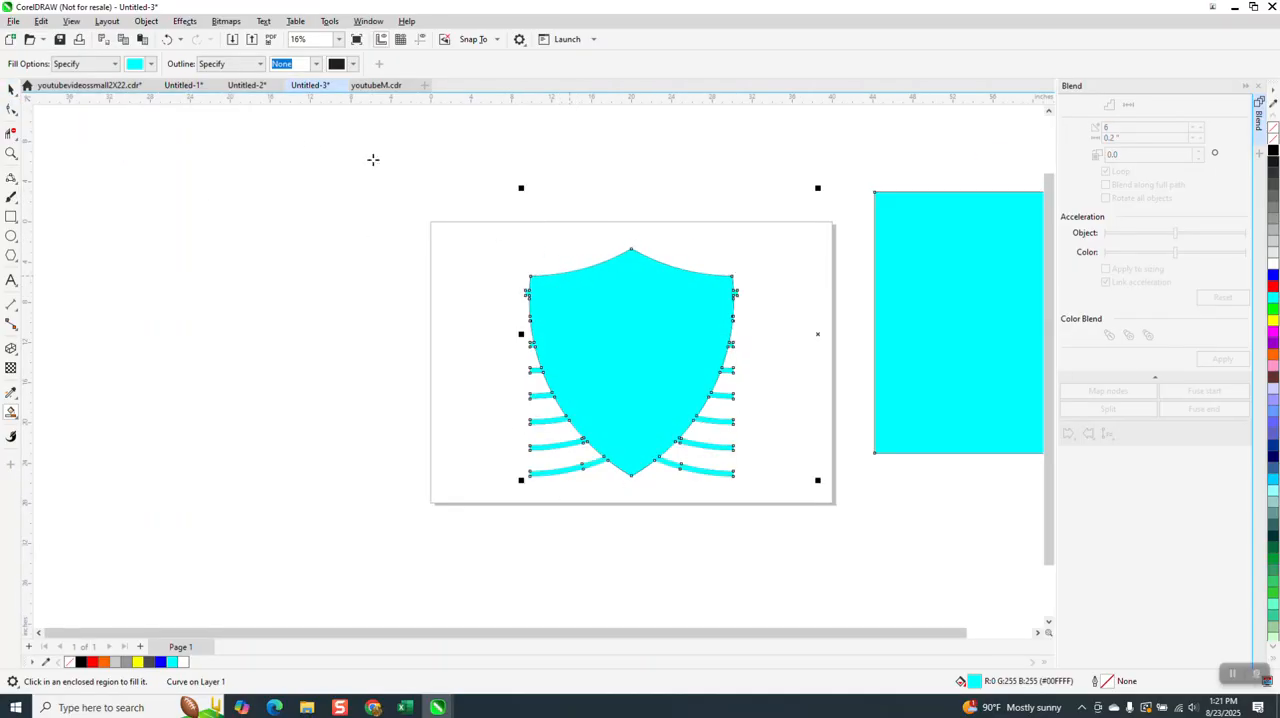
click(167, 39)
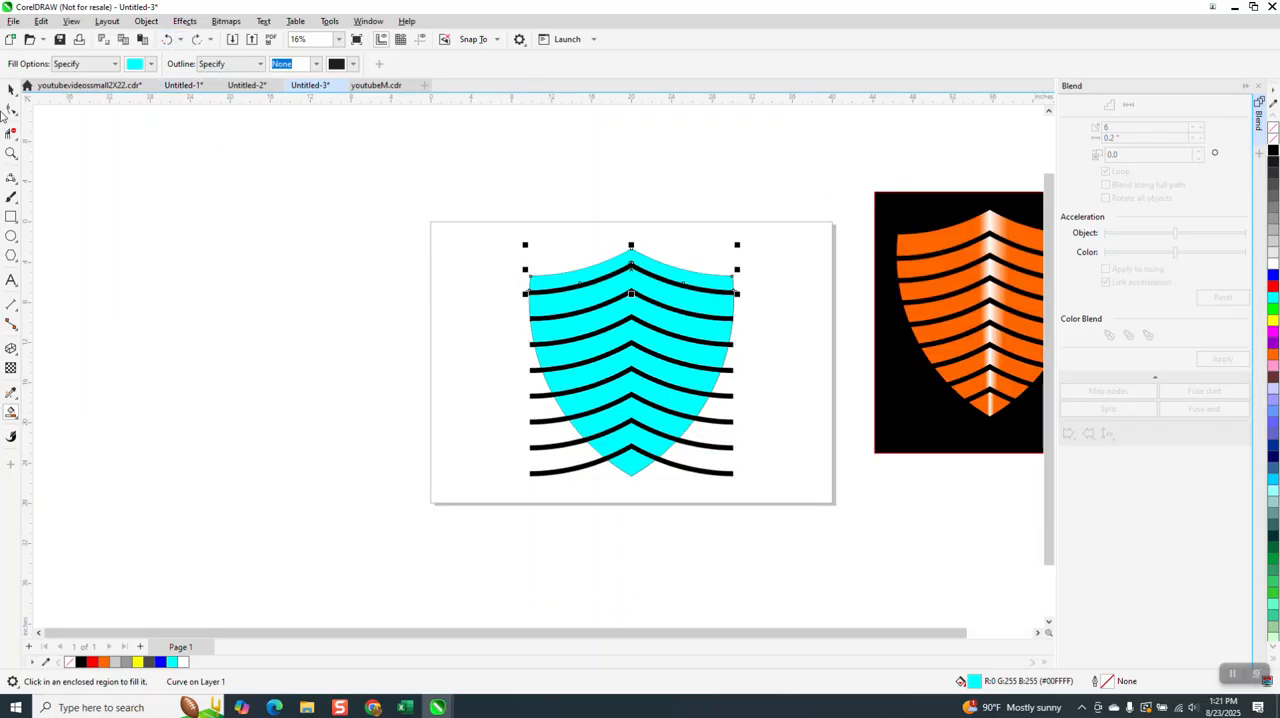
- Try moving the top cyan band 40 inches to the left in two nudges and undo the move
click(11, 88)
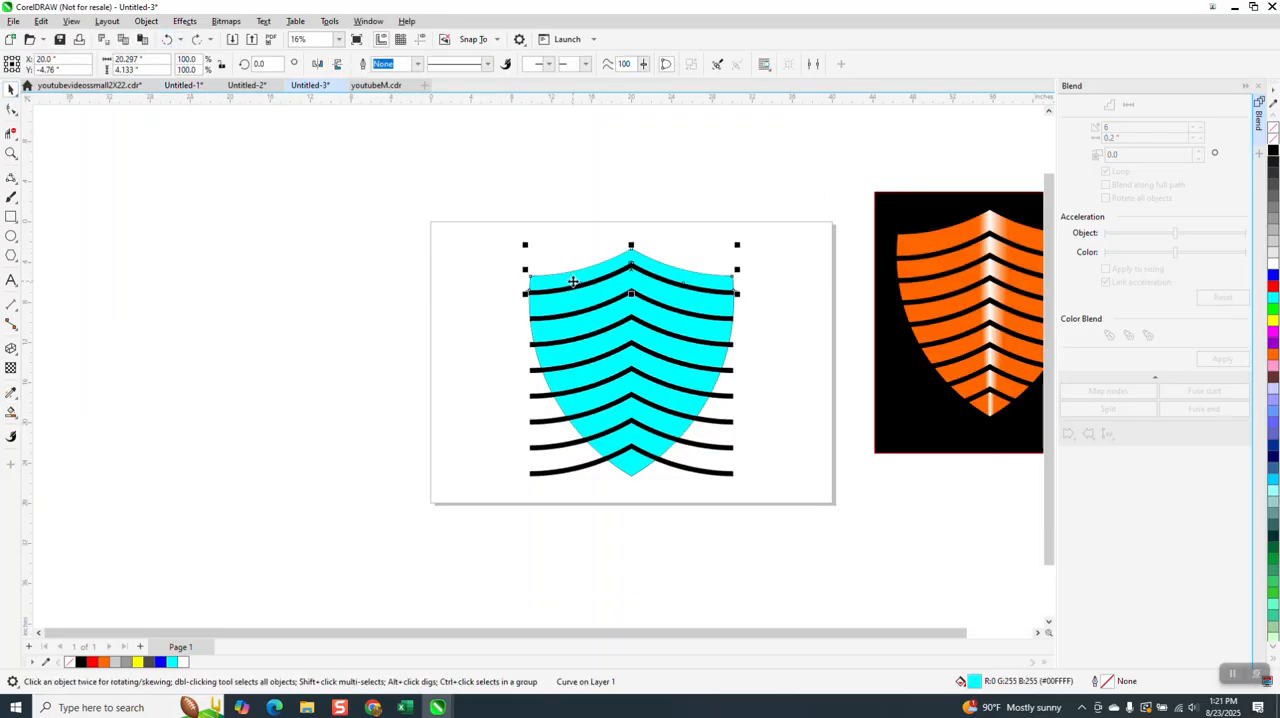
key(Left)
key(Left)
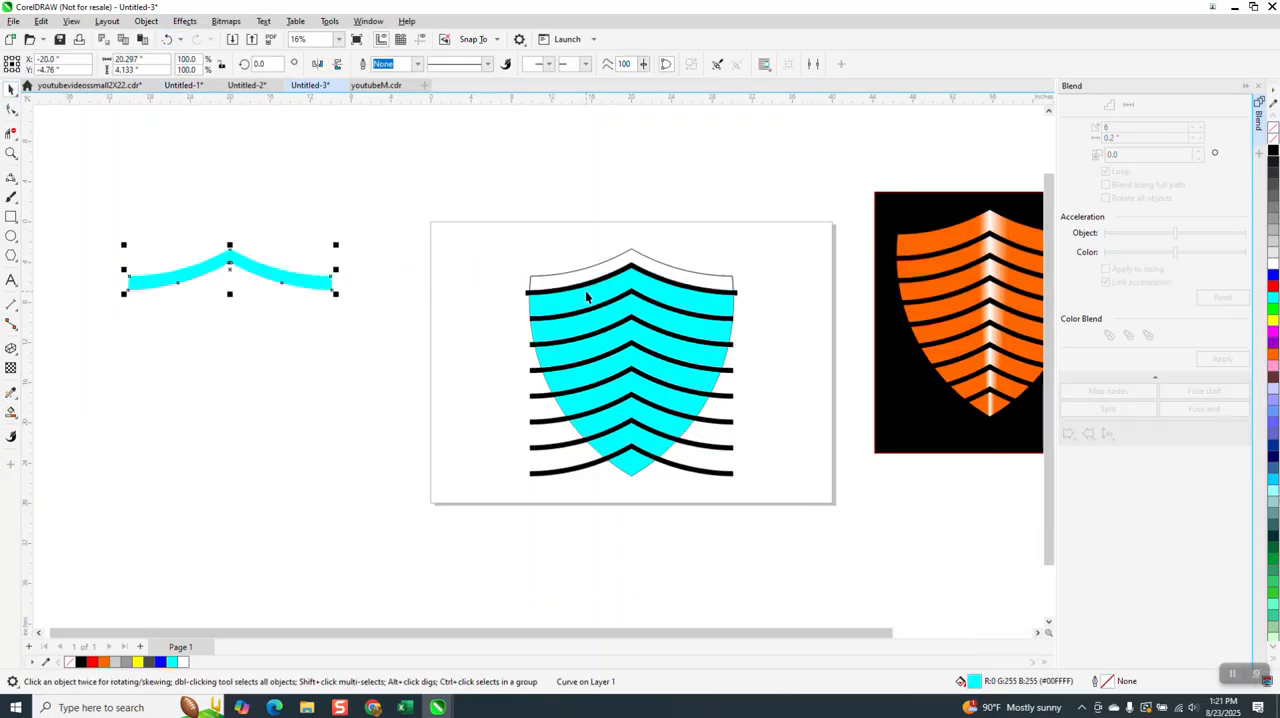
click(168, 40)
click(168, 40)
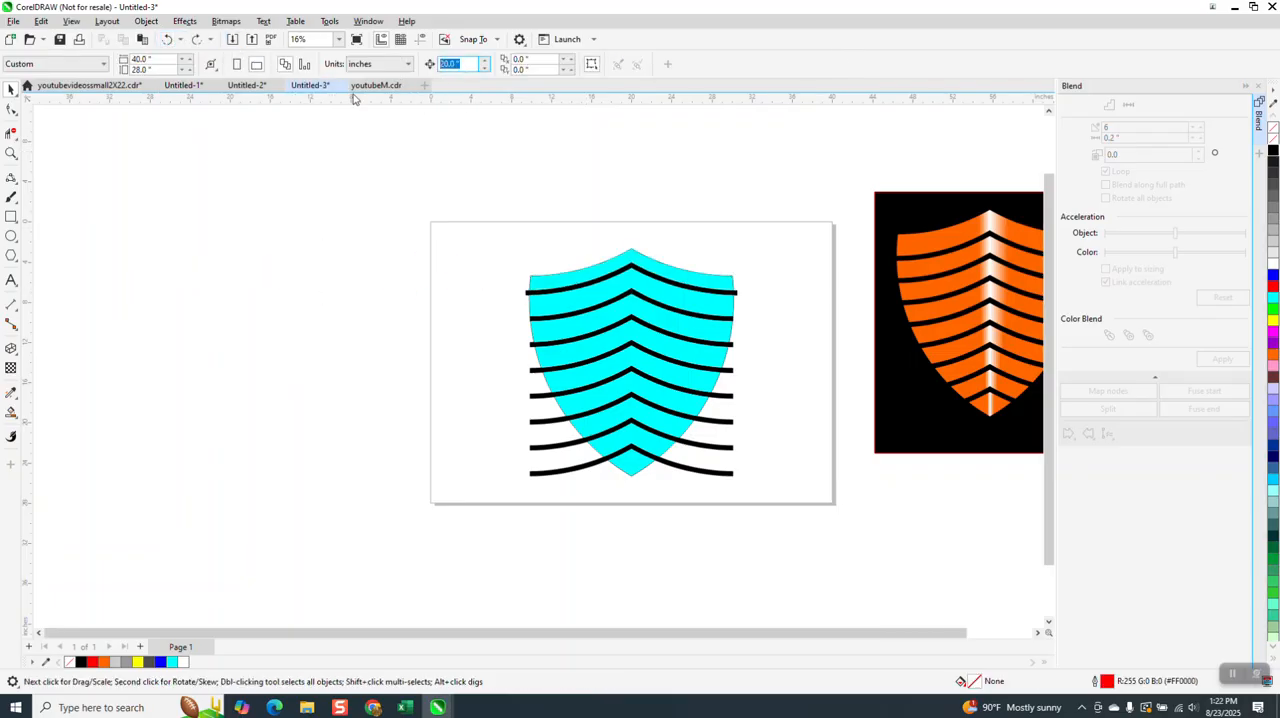
- Set the nudge distance to 25 inches and nudge each of the nine cyan bands left once, from top to bottom
text(25)
click(596, 275)
key(Left)
click(585, 298)
key(Left)
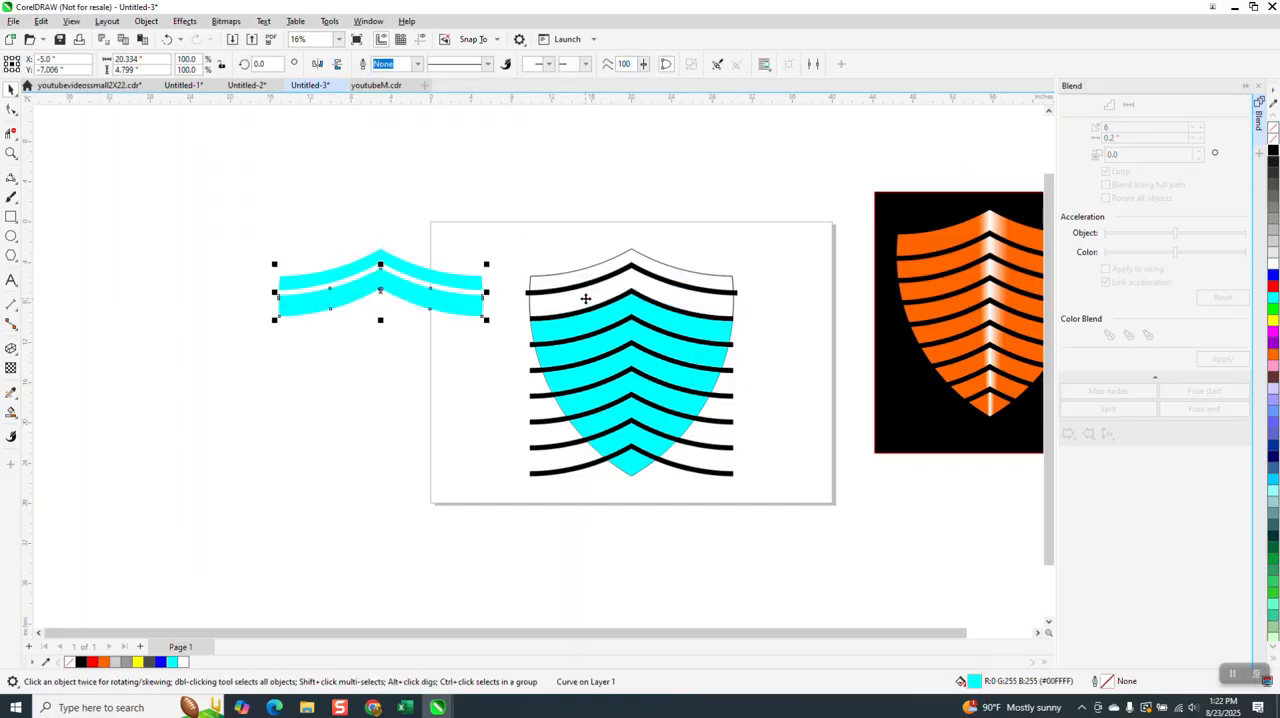
click(592, 333)
key(Left)
click(584, 362)
key(Left)
click(589, 381)
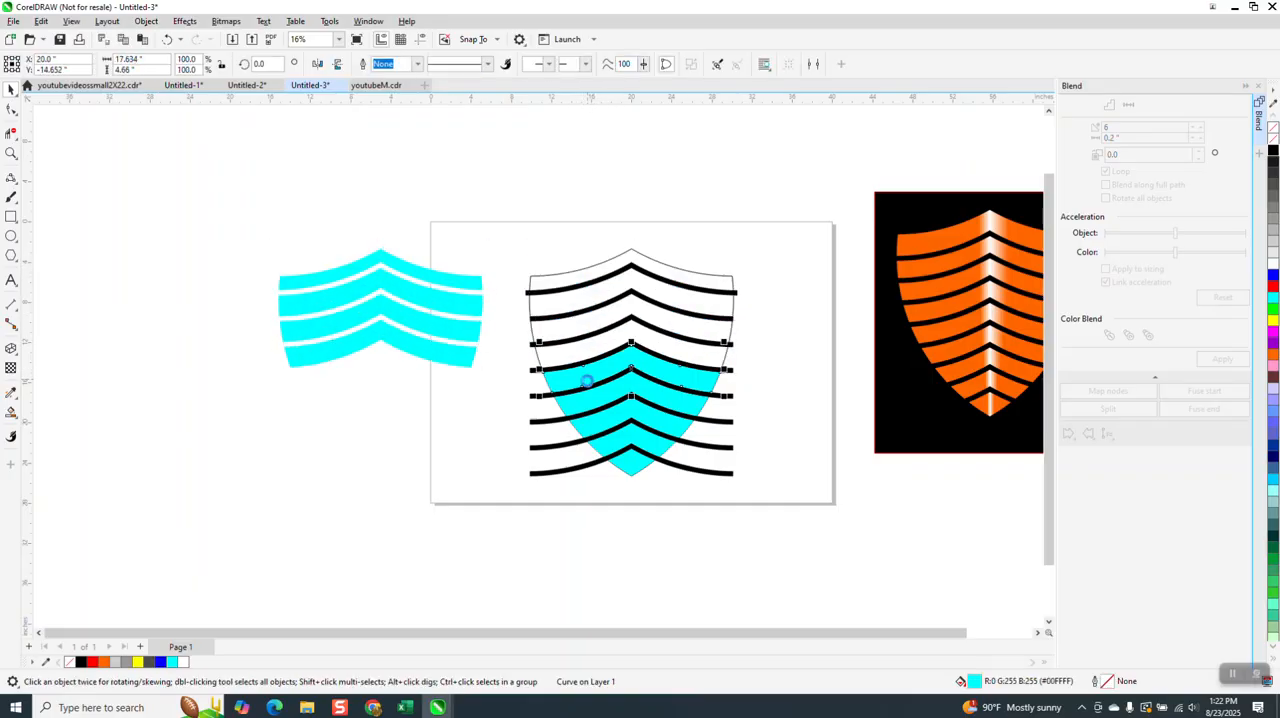
key(Left)
click(594, 407)
key(Left)
click(604, 428)
key(Left)
click(610, 445)
key(Left)
click(629, 466)
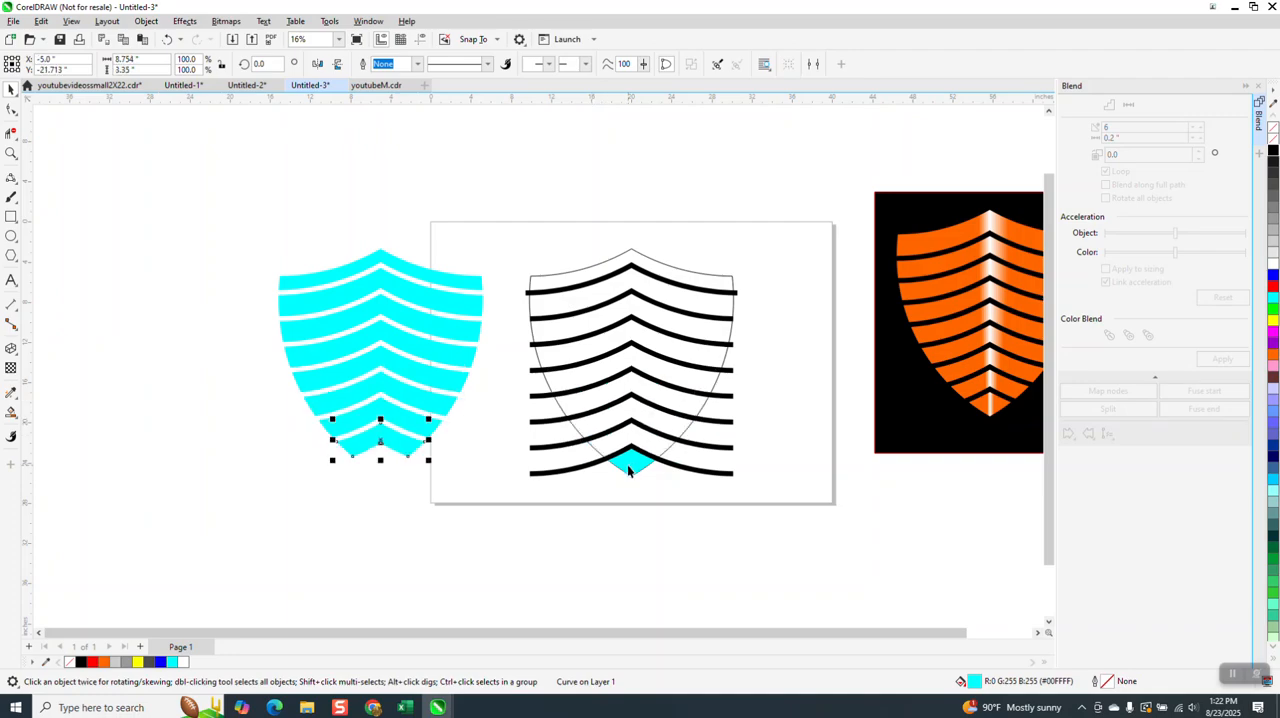
key(Left)
- Delete the leftover chevron bars and shield outline, and center all nine cyan bands together on the page
drag(468, 233, 700, 447)
drag(823, 518, 823, 516)
key(Delete)
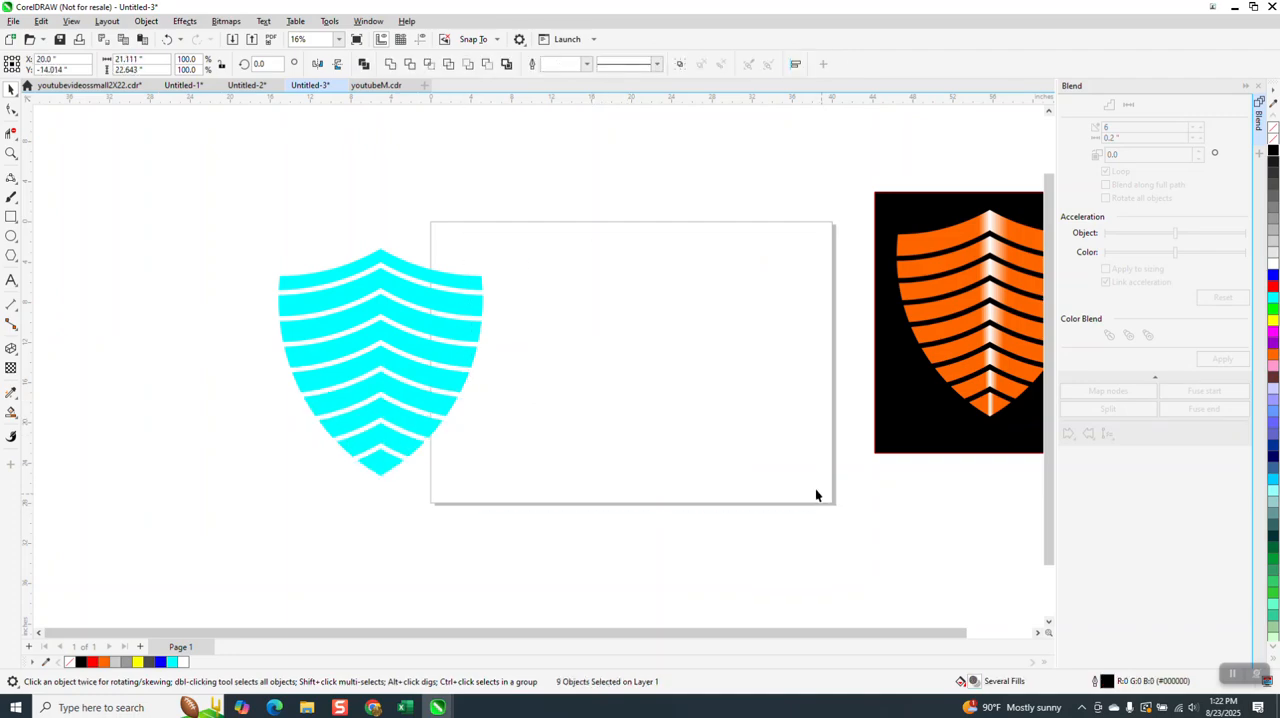
drag(594, 538, 600, 530)
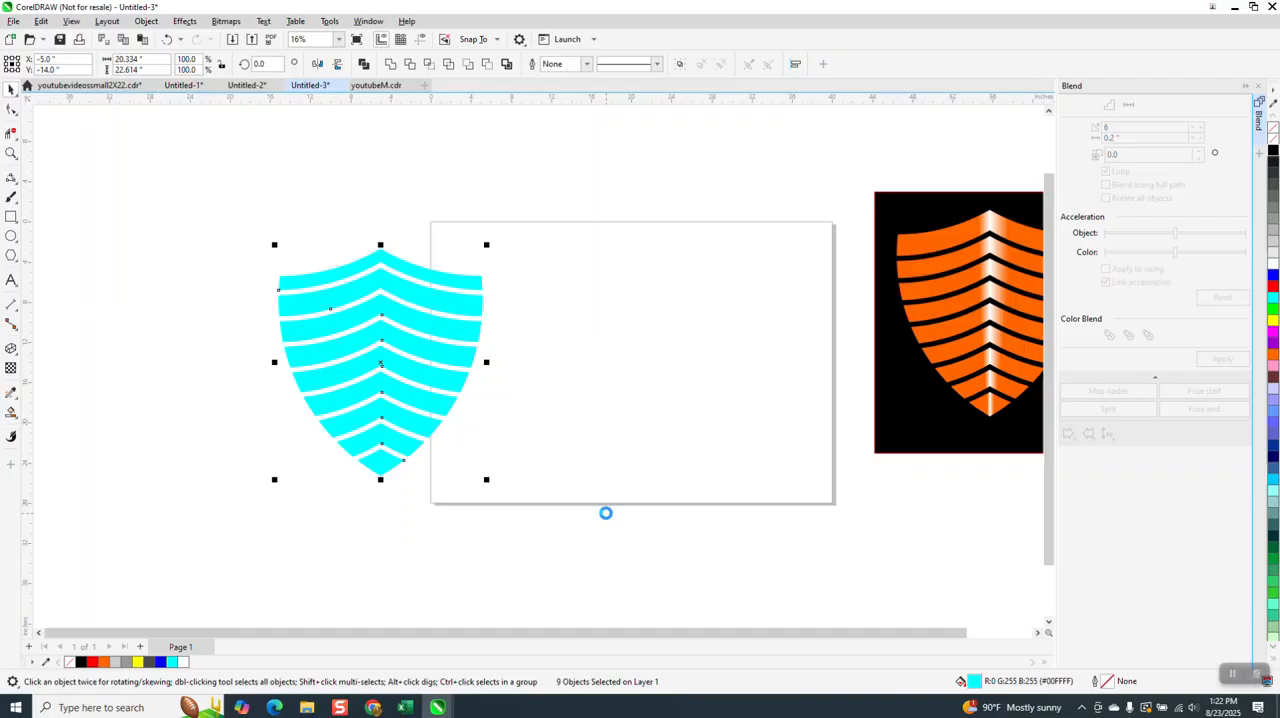
key(p)
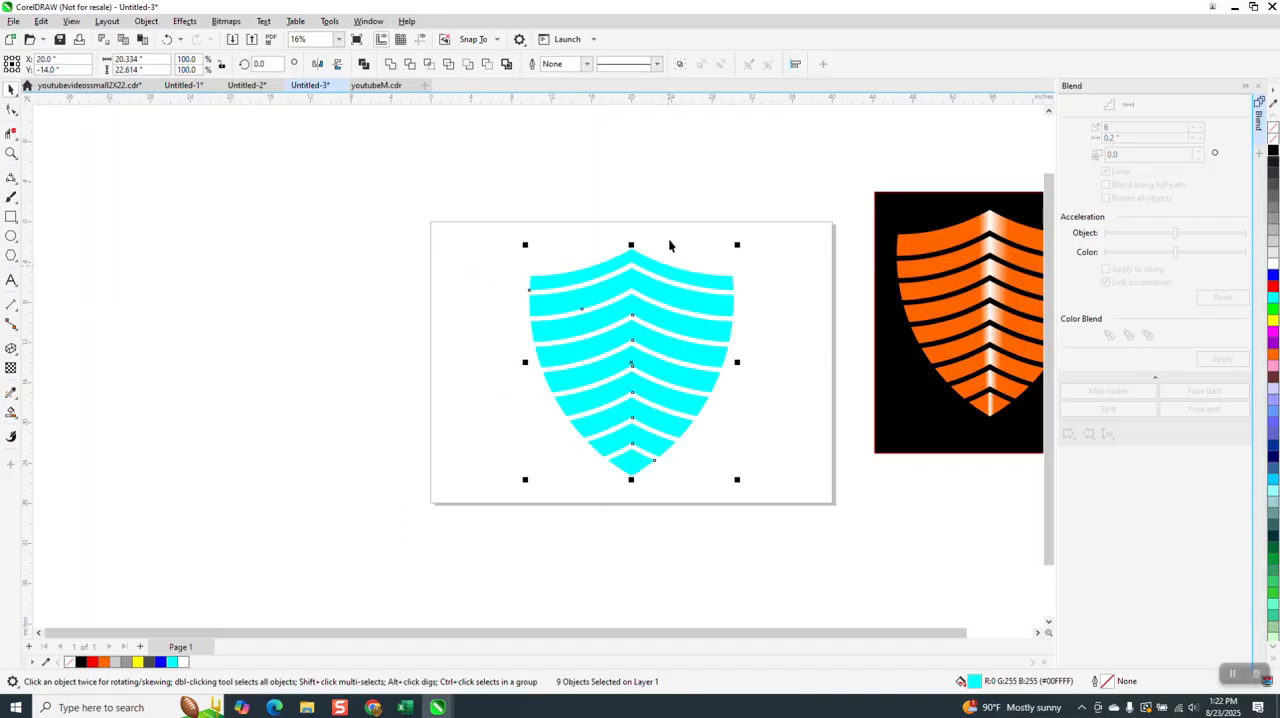
- Apply a horizontal cyan-to-white fountain fill across the top band, from its left end to its right end
click(11, 153)
drag(427, 194, 968, 512)
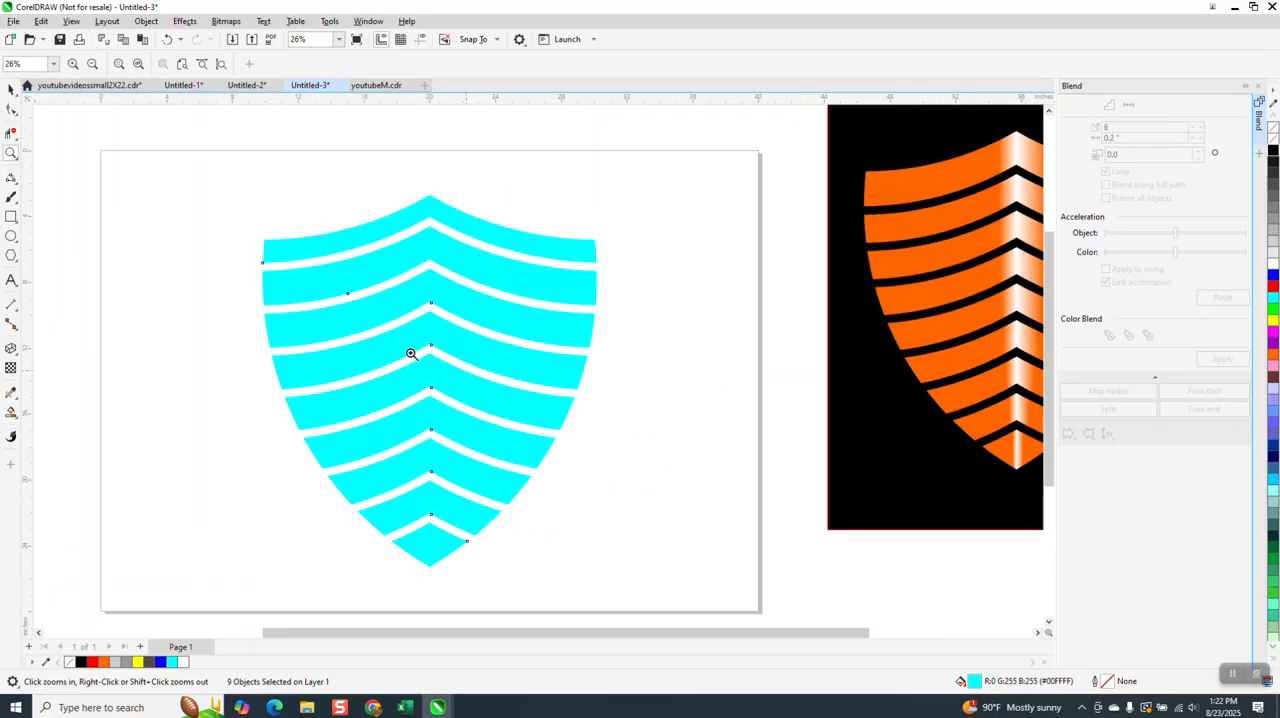
click(11, 90)
click(454, 145)
click(455, 225)
click(14, 413)
click(45, 410)
drag(265, 252, 596, 251)
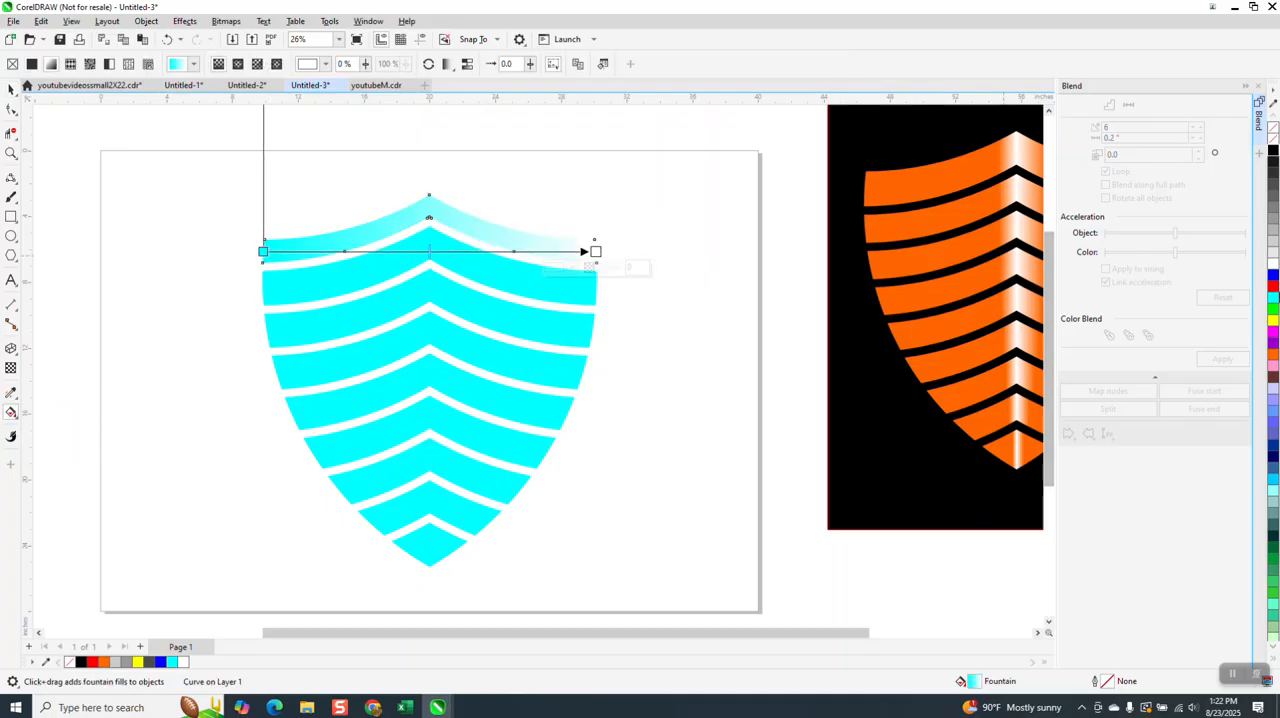
- Make the gradient's right end cyan, and add a white node at its middle with a cyan node close on either side
drag(1274, 300, 598, 253)
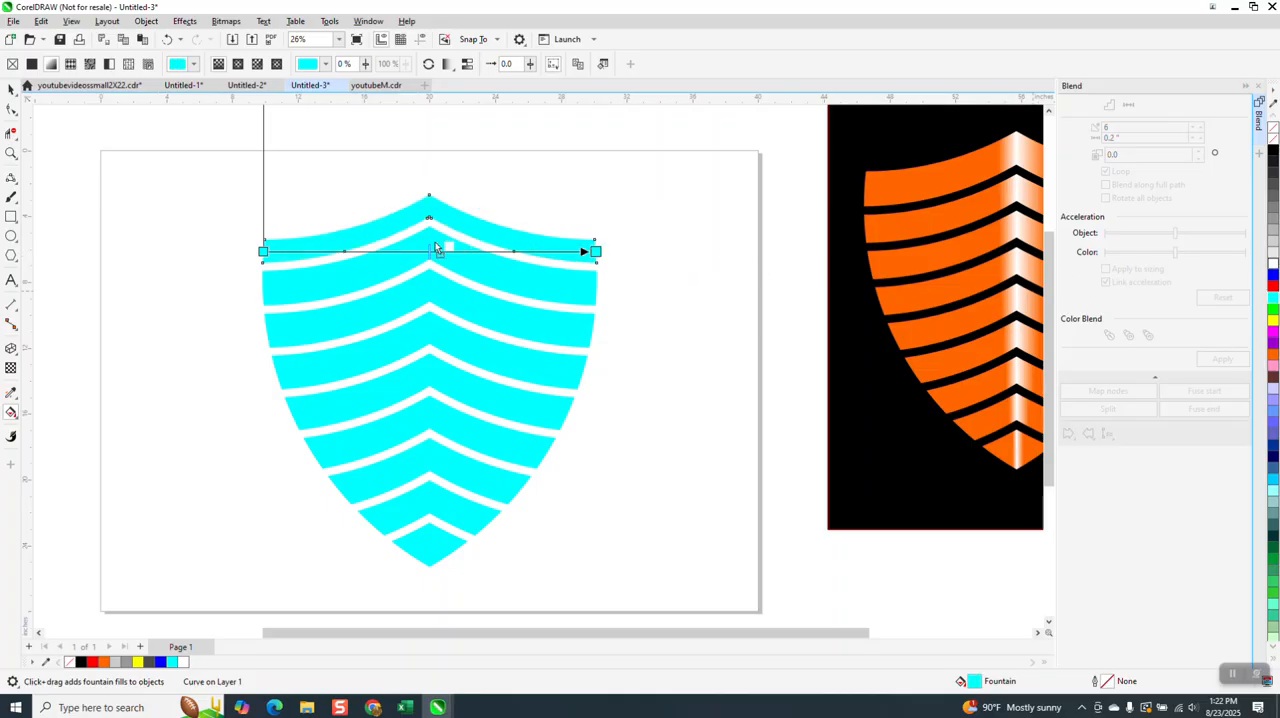
drag(434, 254, 432, 252)
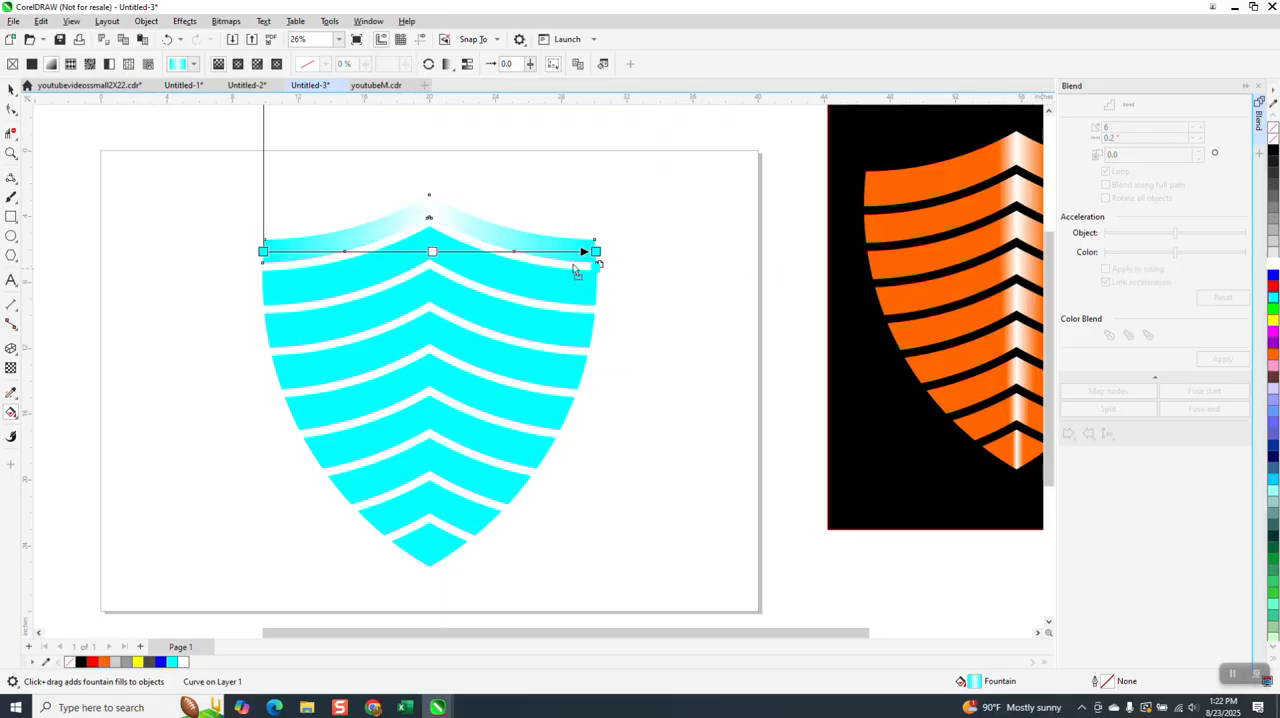
double_click(452, 251)
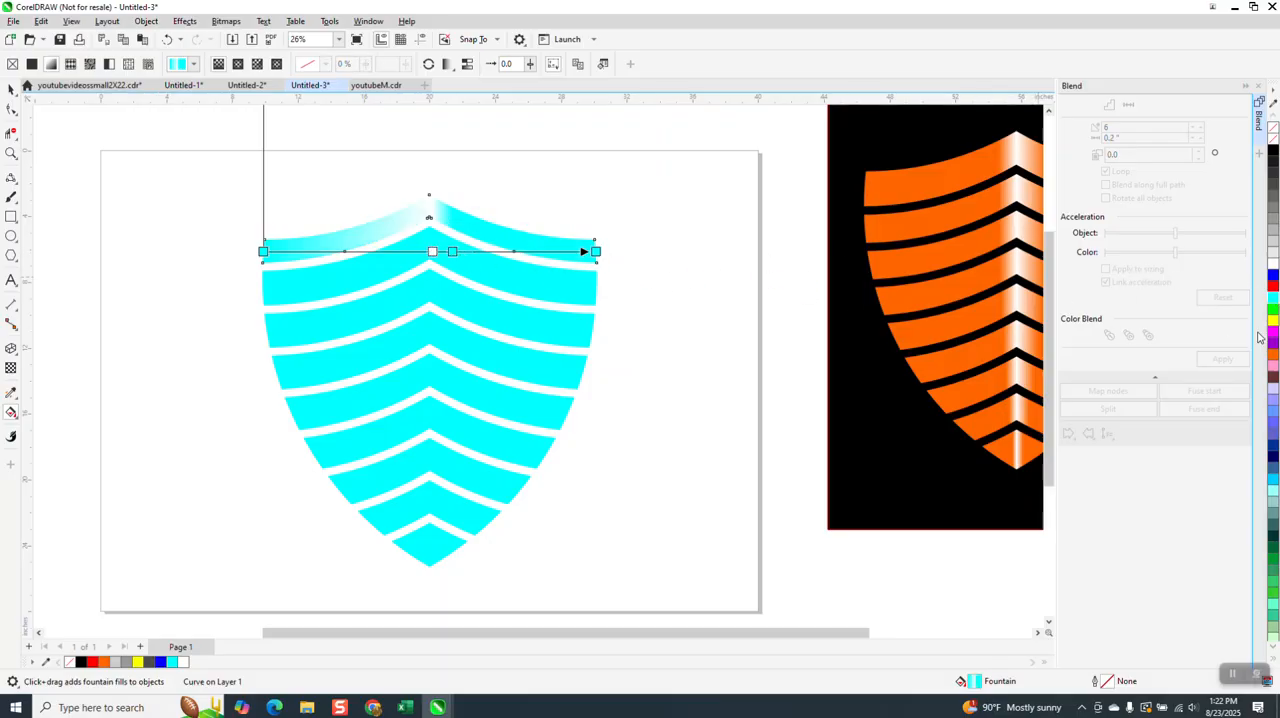
drag(1275, 305, 413, 251)
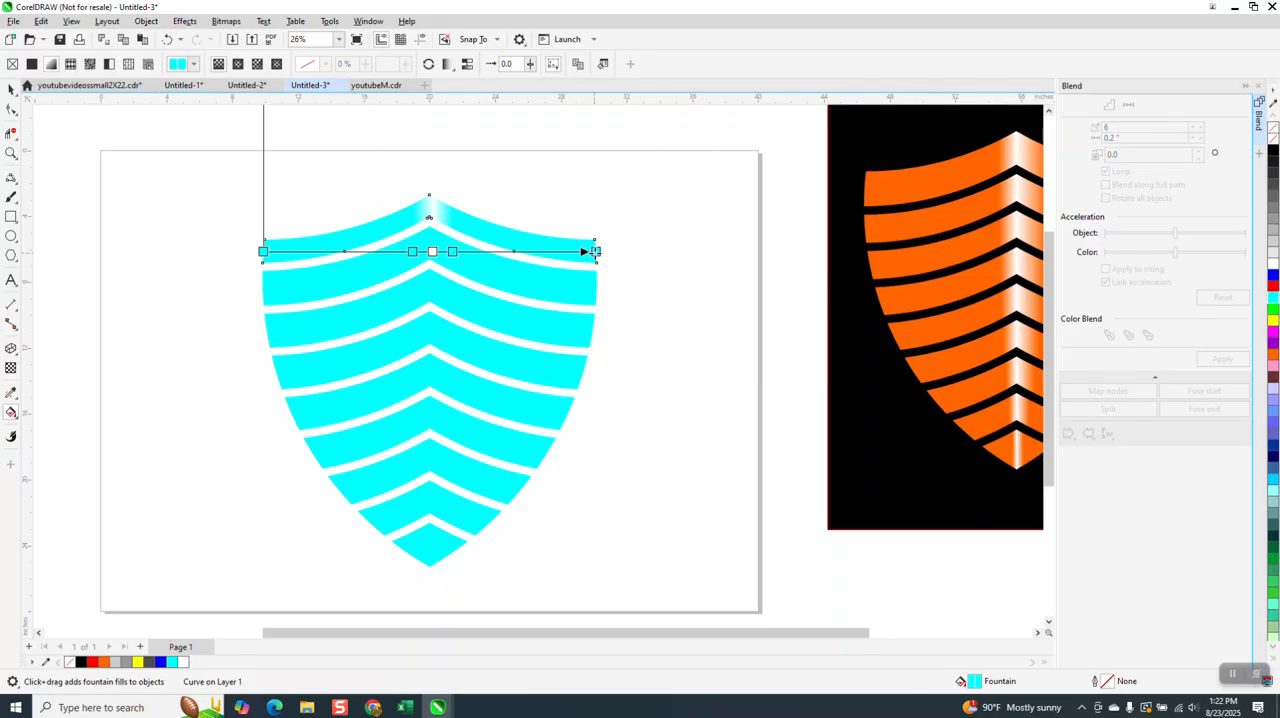
- Recolor the top band's two end nodes and the two nodes flanking the white one to red
drag(1275, 290, 594, 252)
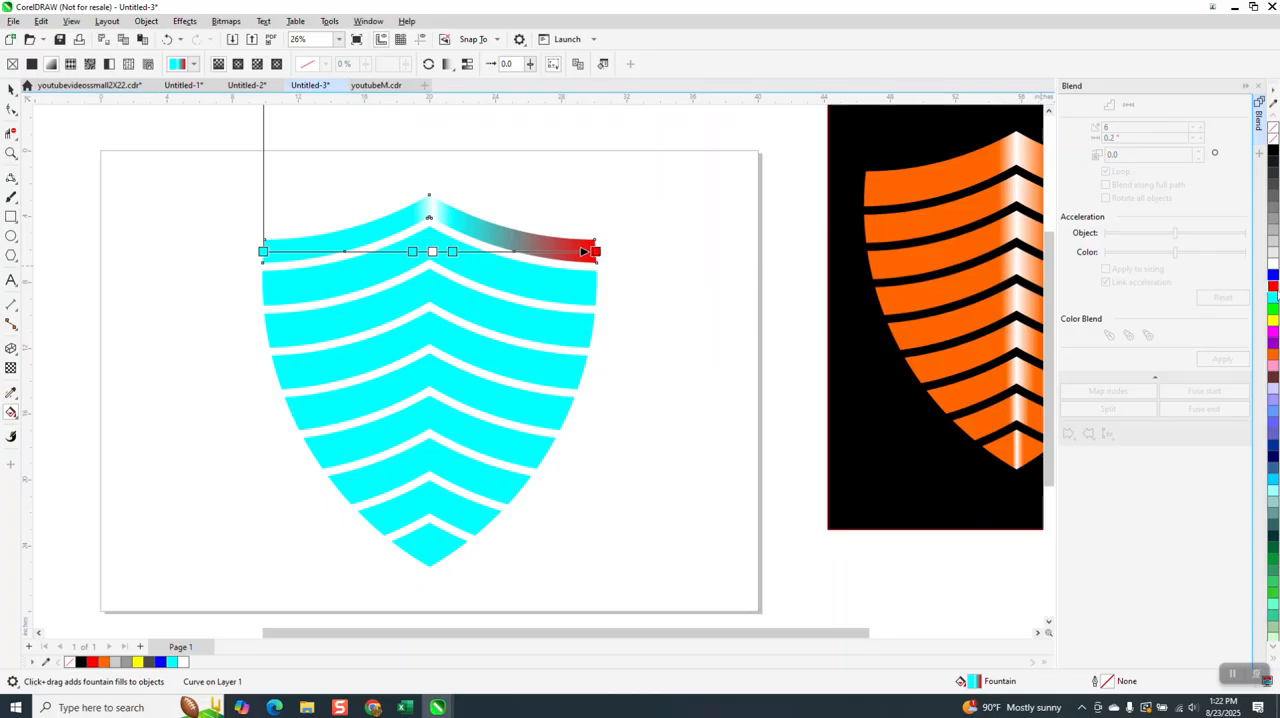
drag(1273, 288, 263, 252)
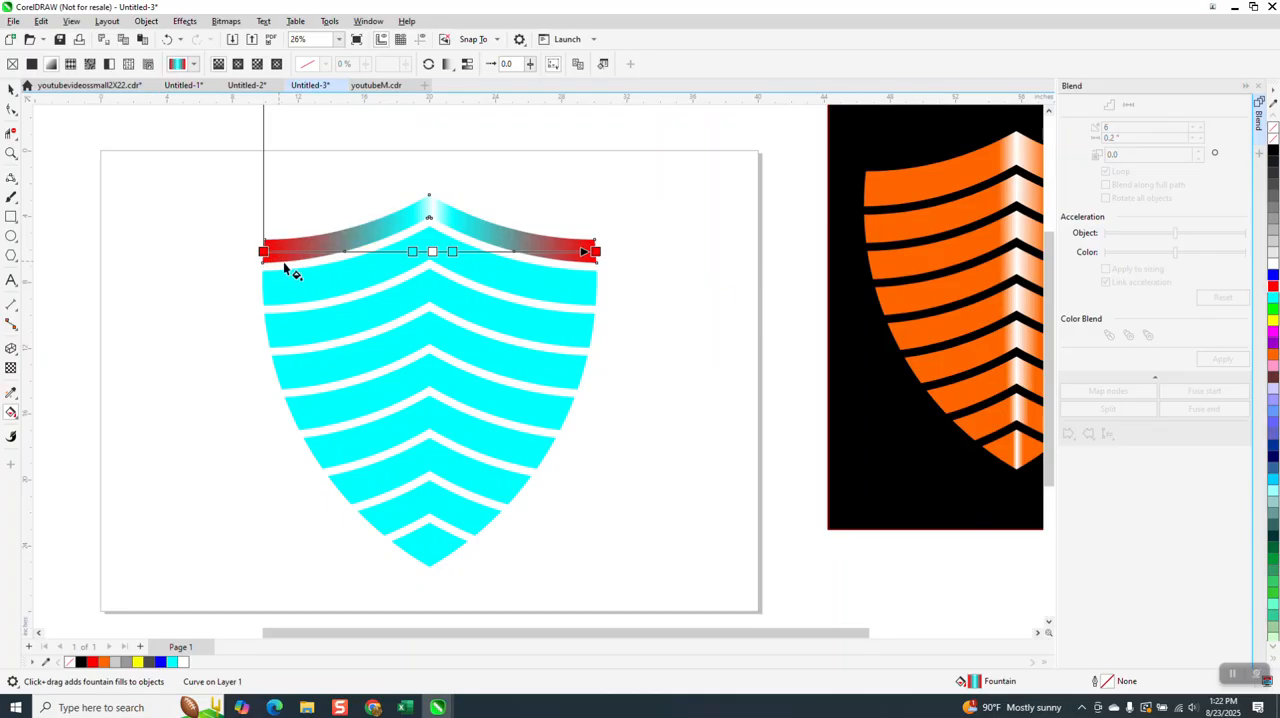
drag(1273, 290, 413, 255)
drag(1273, 288, 452, 252)
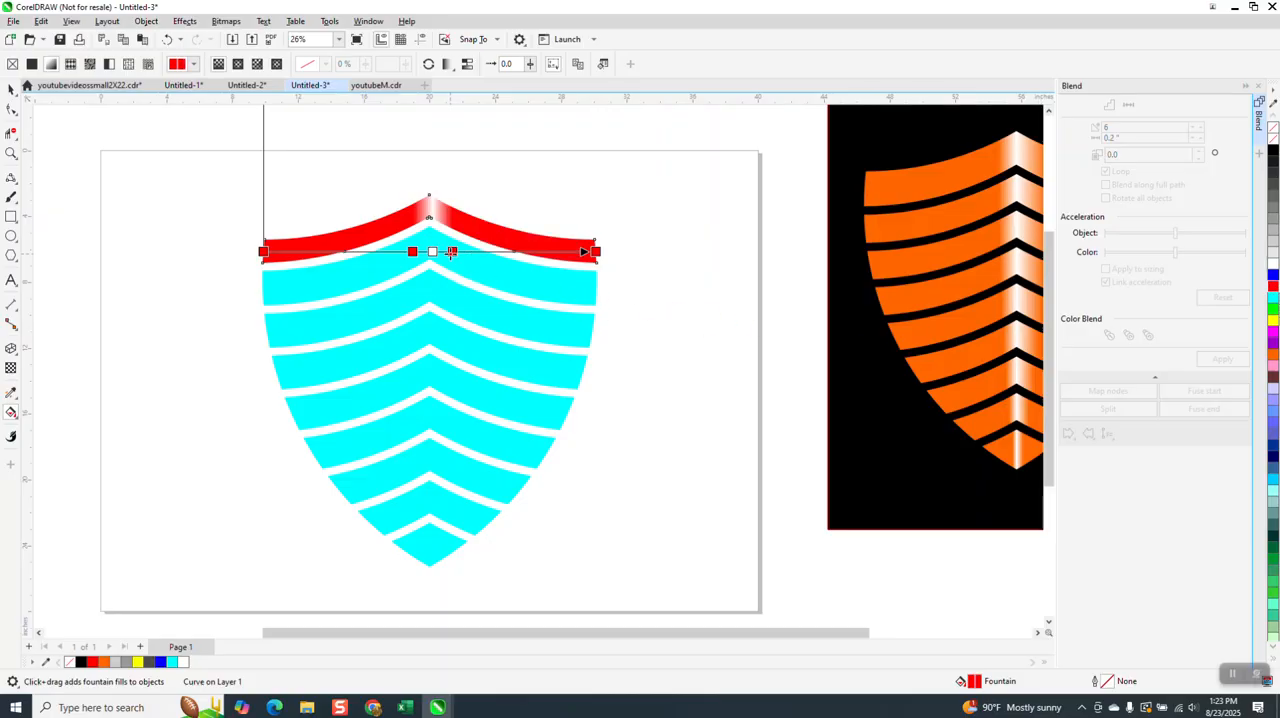
- Move the white node of the top band's gradient so the highlight sits exactly under the band's peak
click(8, 158)
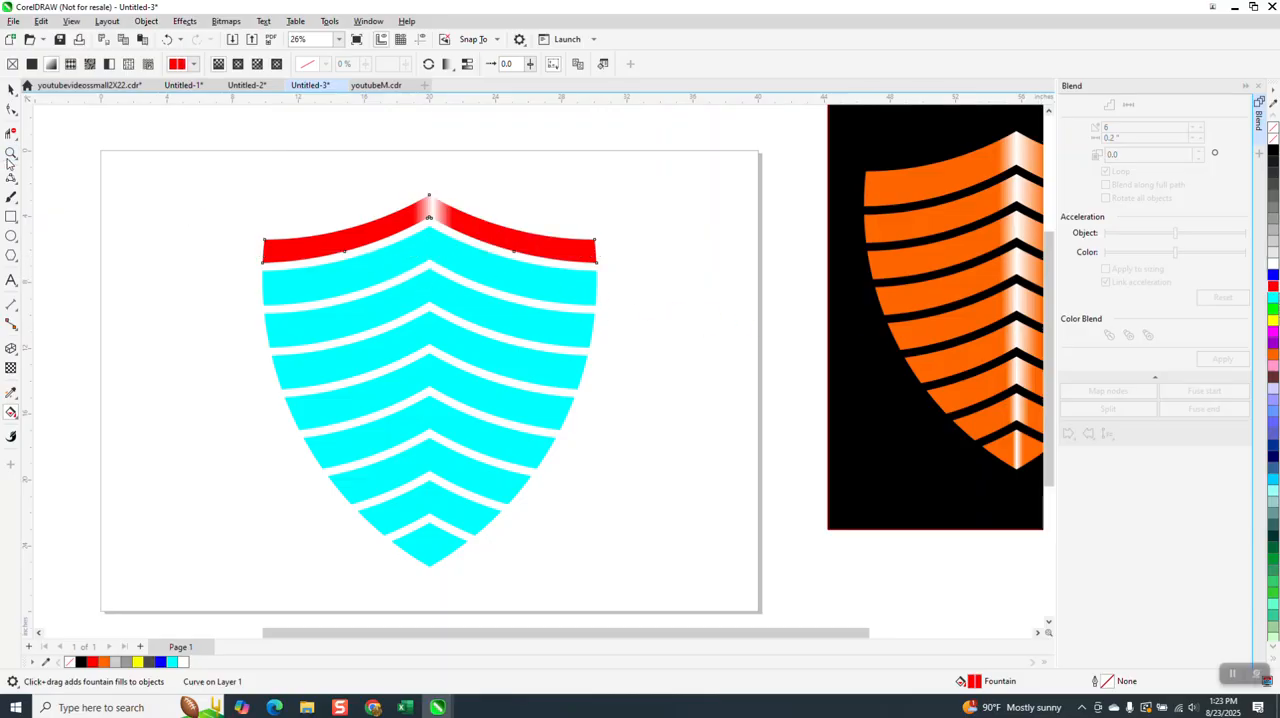
drag(320, 167, 583, 376)
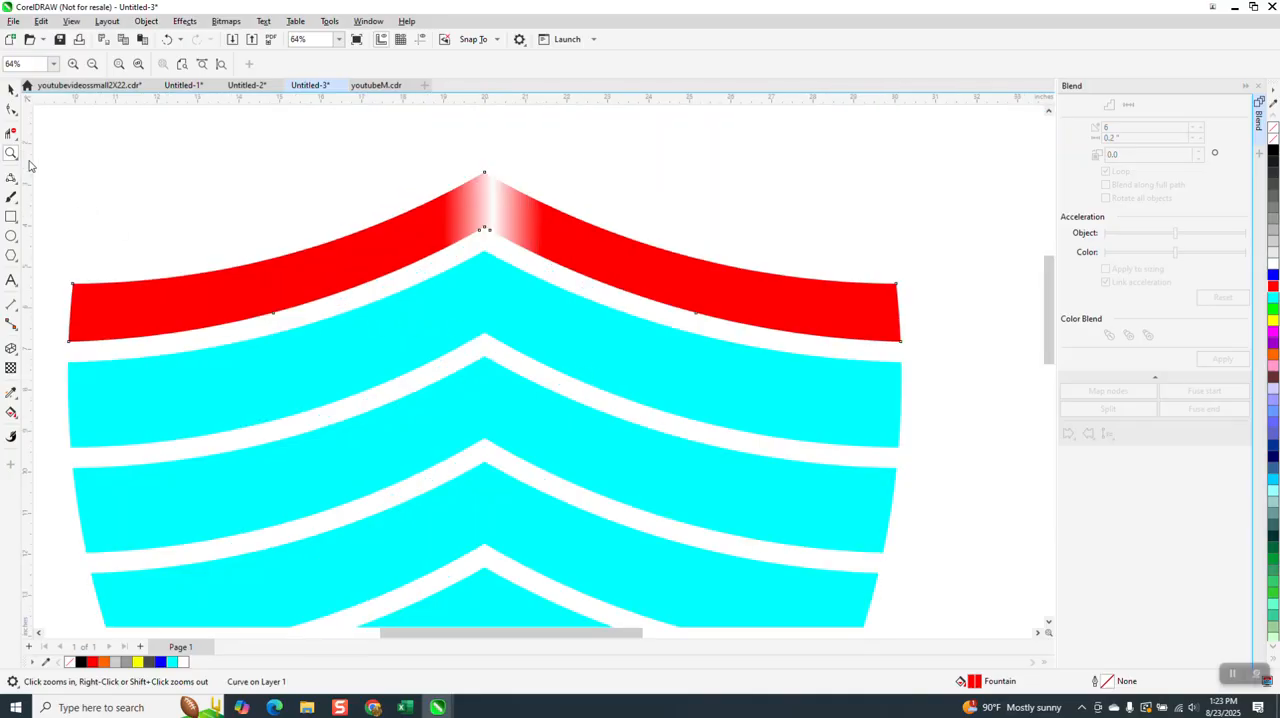
click(13, 108)
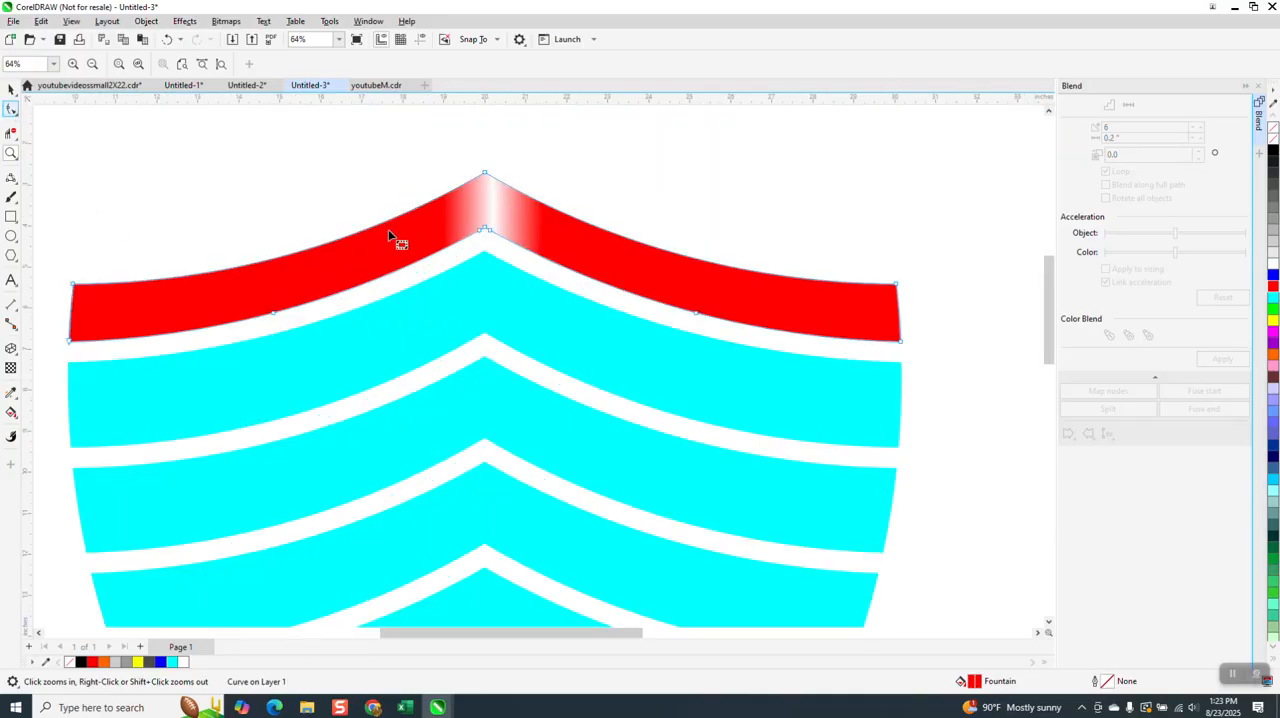
click(11, 89)
click(11, 412)
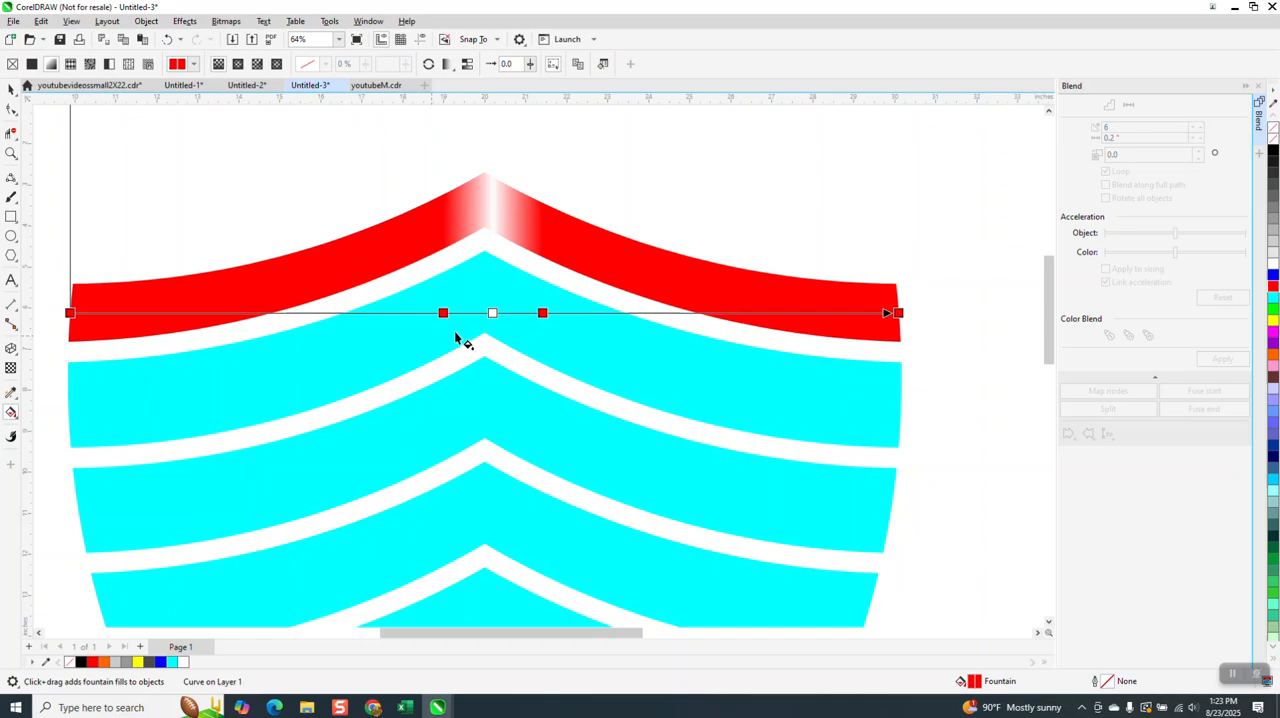
drag(492, 313, 484, 313)
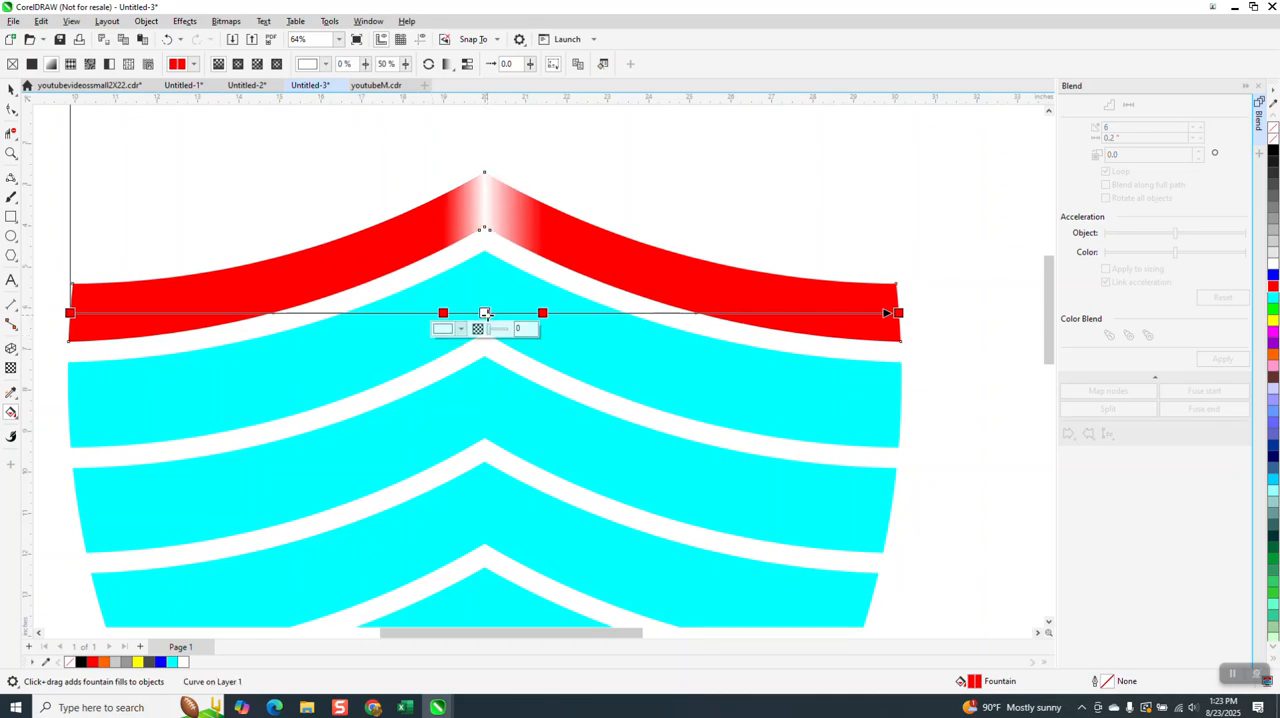
scroll(484, 313, down, 3)
click(11, 89)
scroll(619, 283, down, 2)
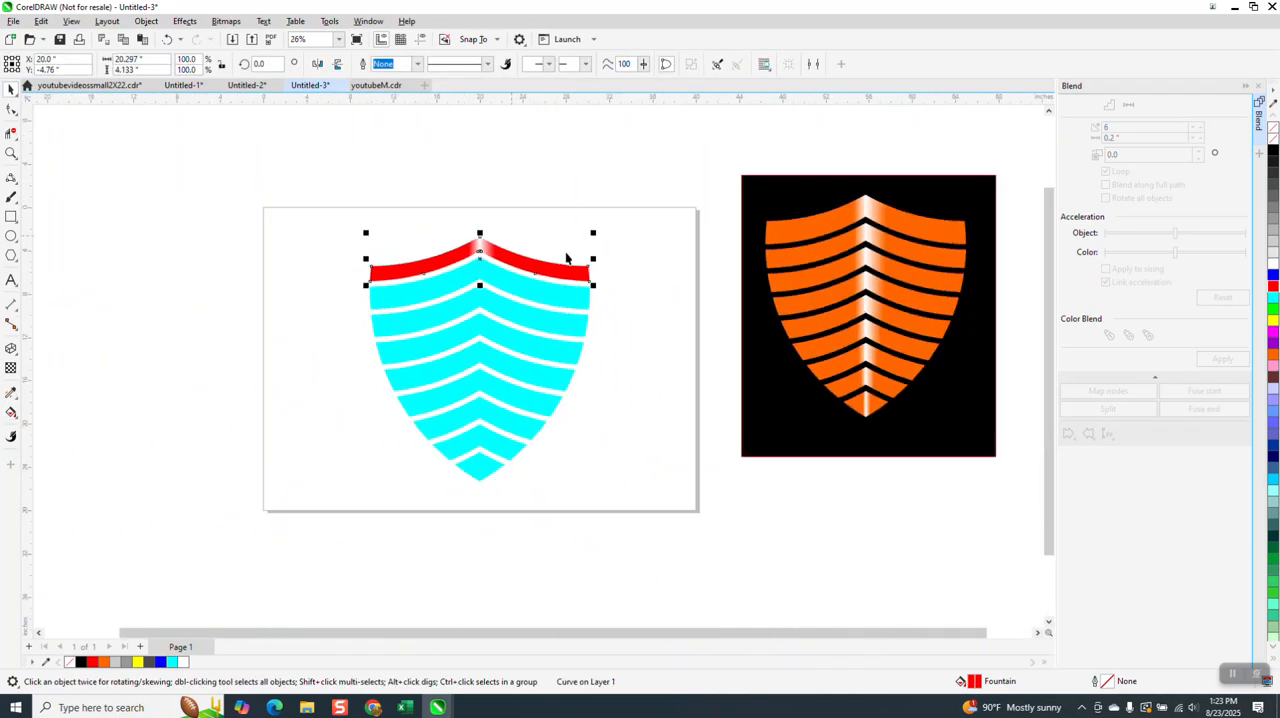
click(634, 278)
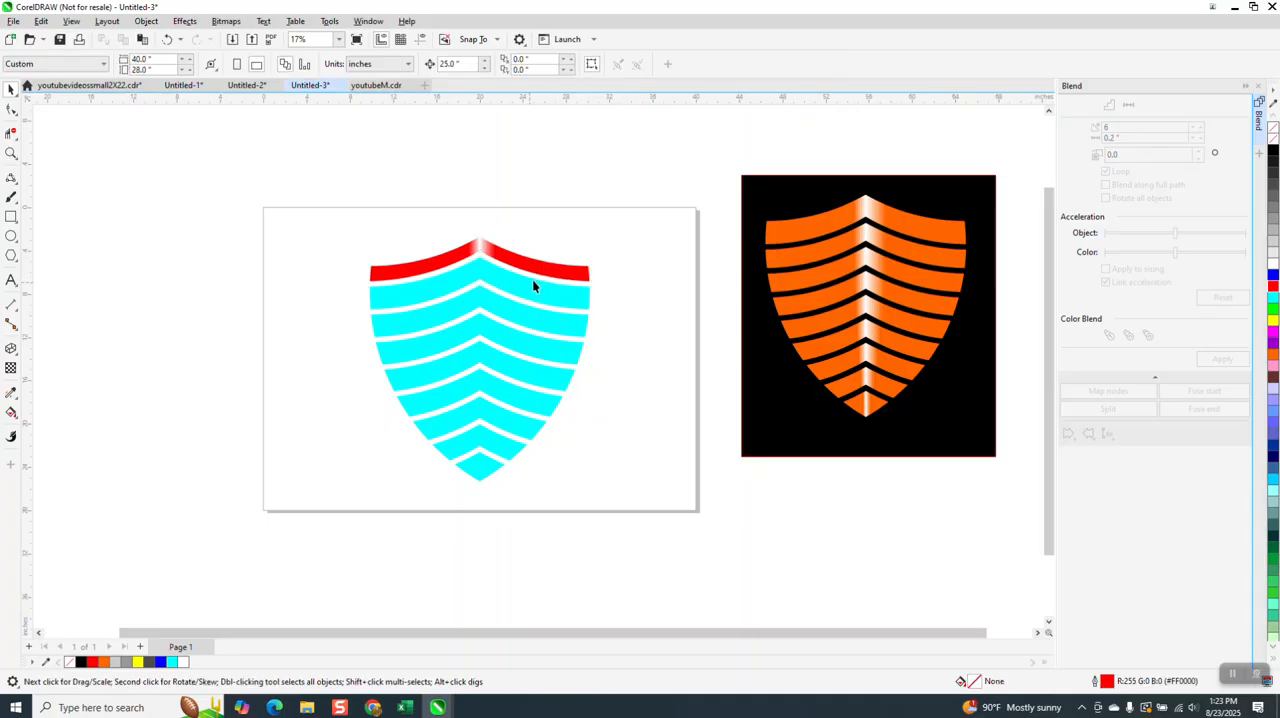
- Copy the top band's red and white gradient fill to the eight cyan bands with the Attributes Eyedropper
click(12, 413)
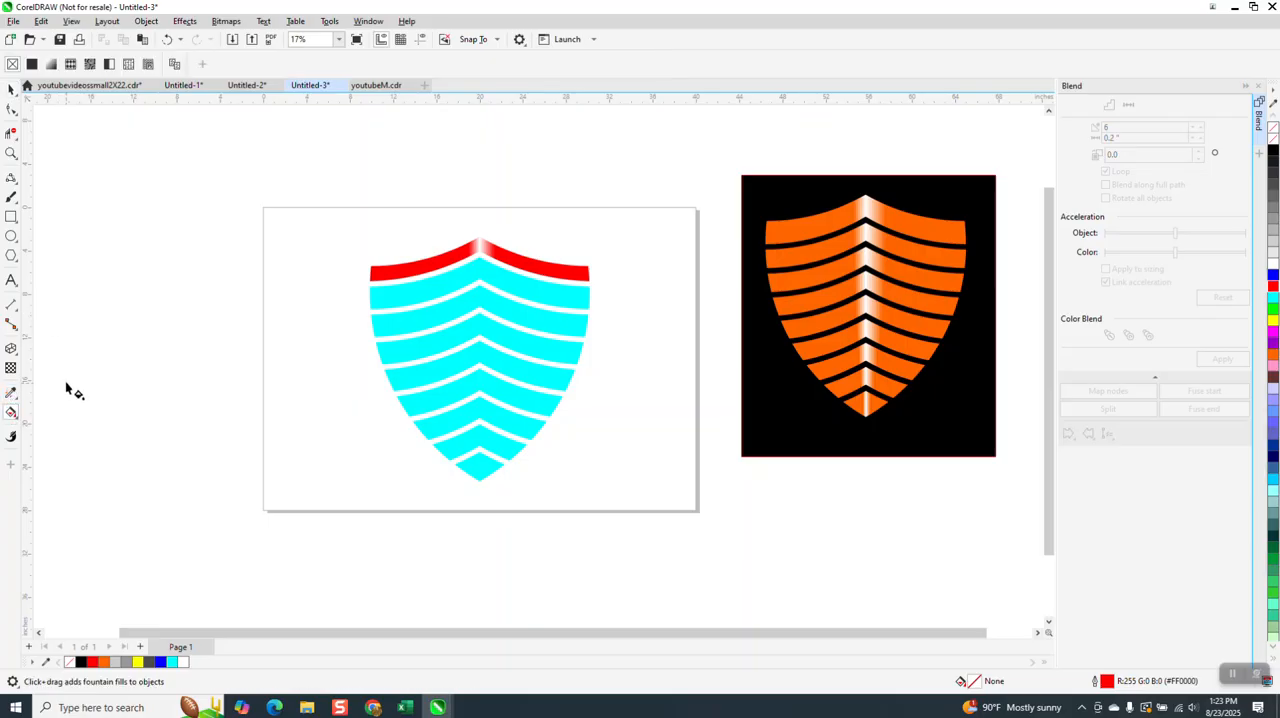
click(14, 412)
click(11, 392)
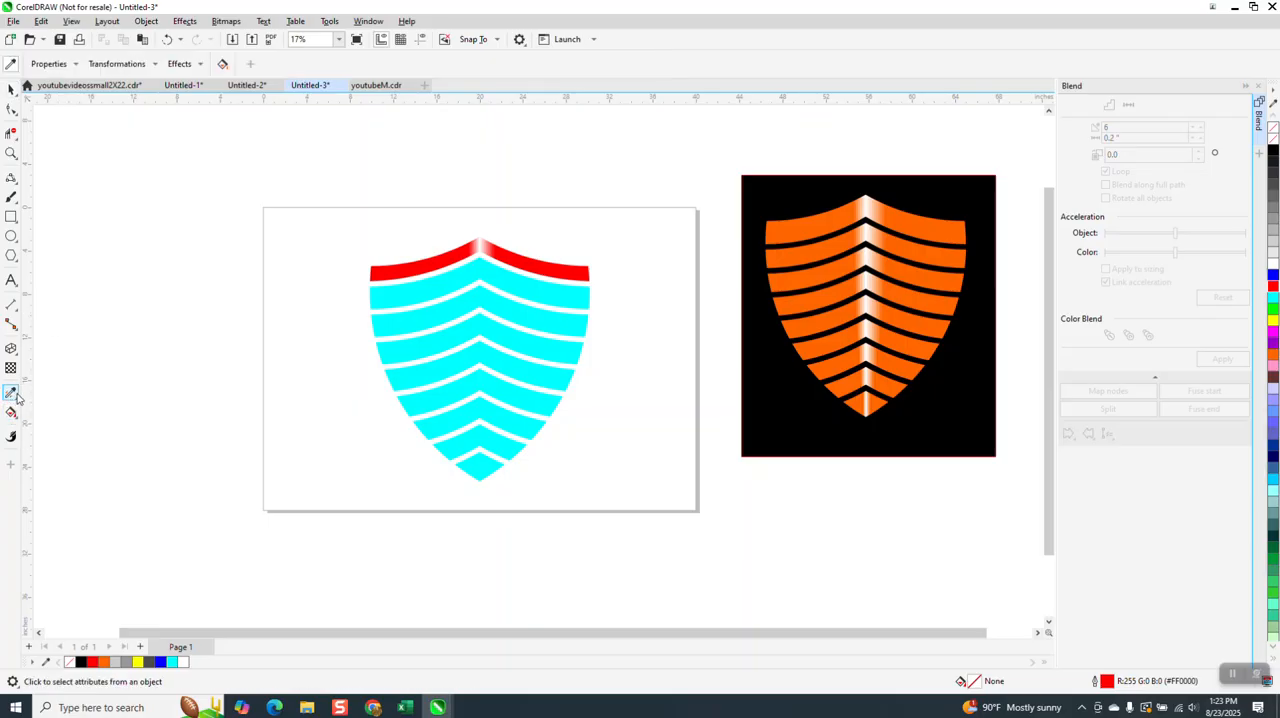
click(436, 267)
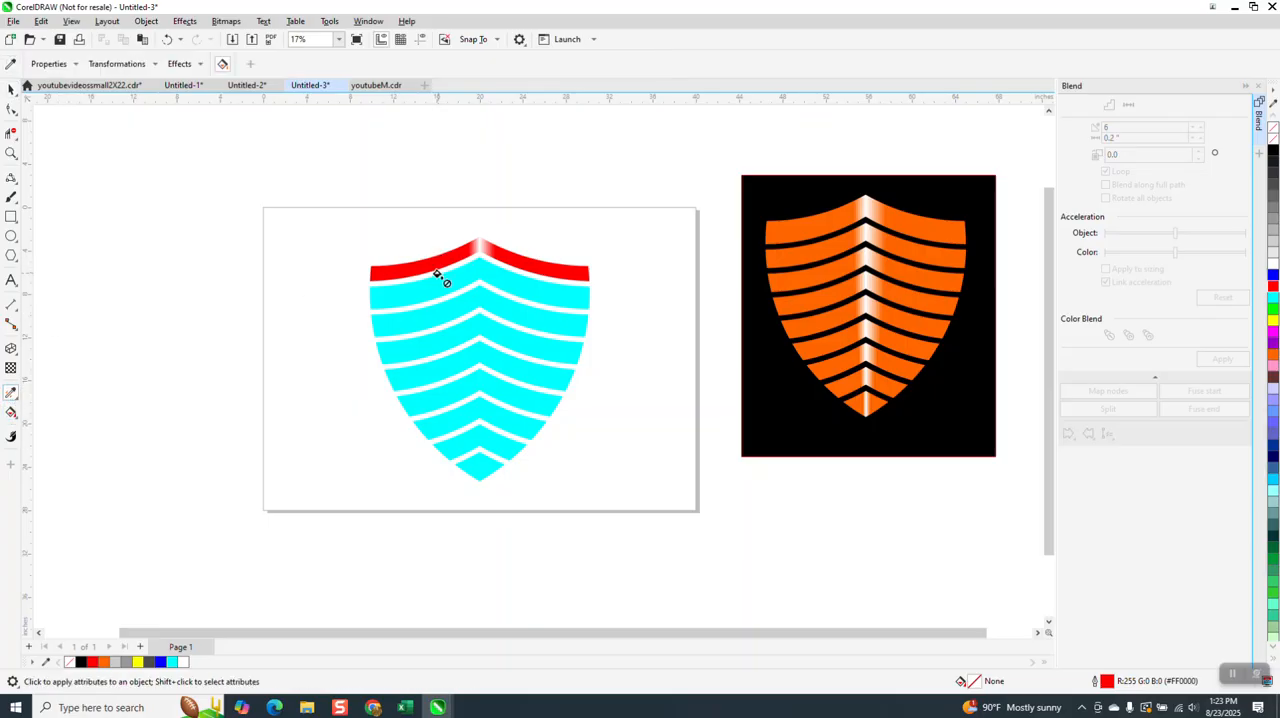
click(437, 284)
click(453, 311)
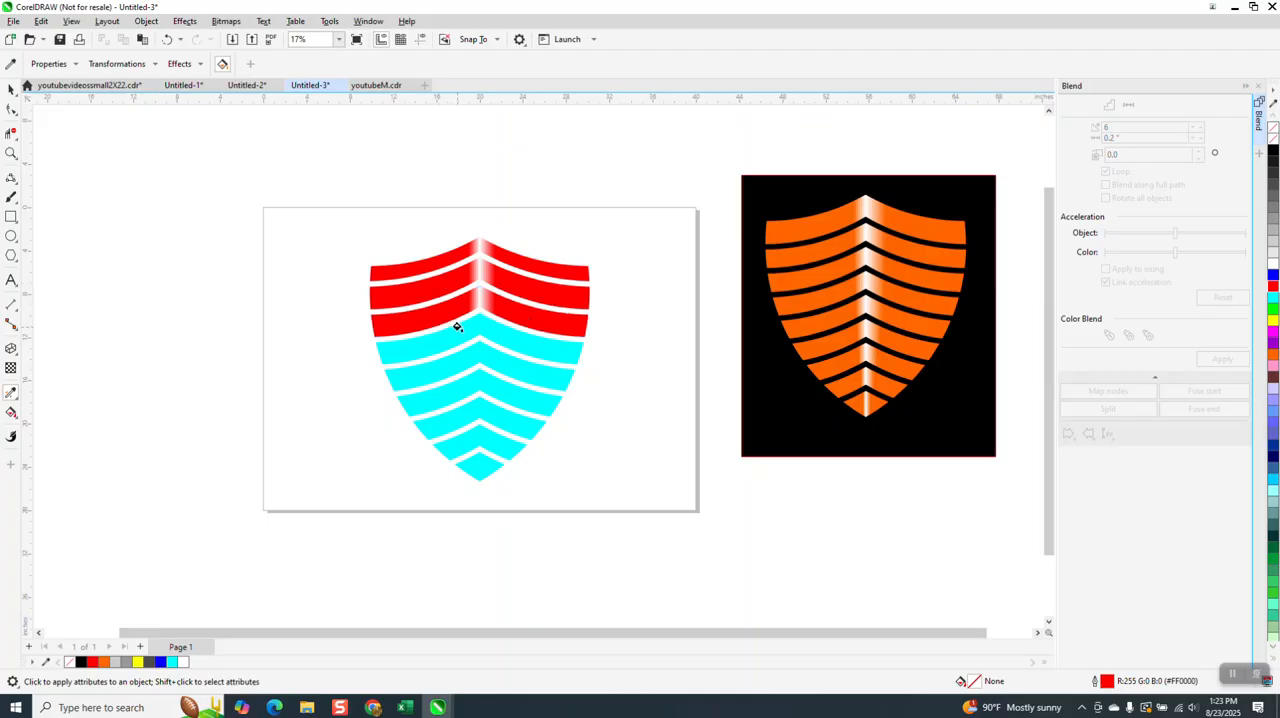
click(459, 333)
click(463, 358)
click(460, 388)
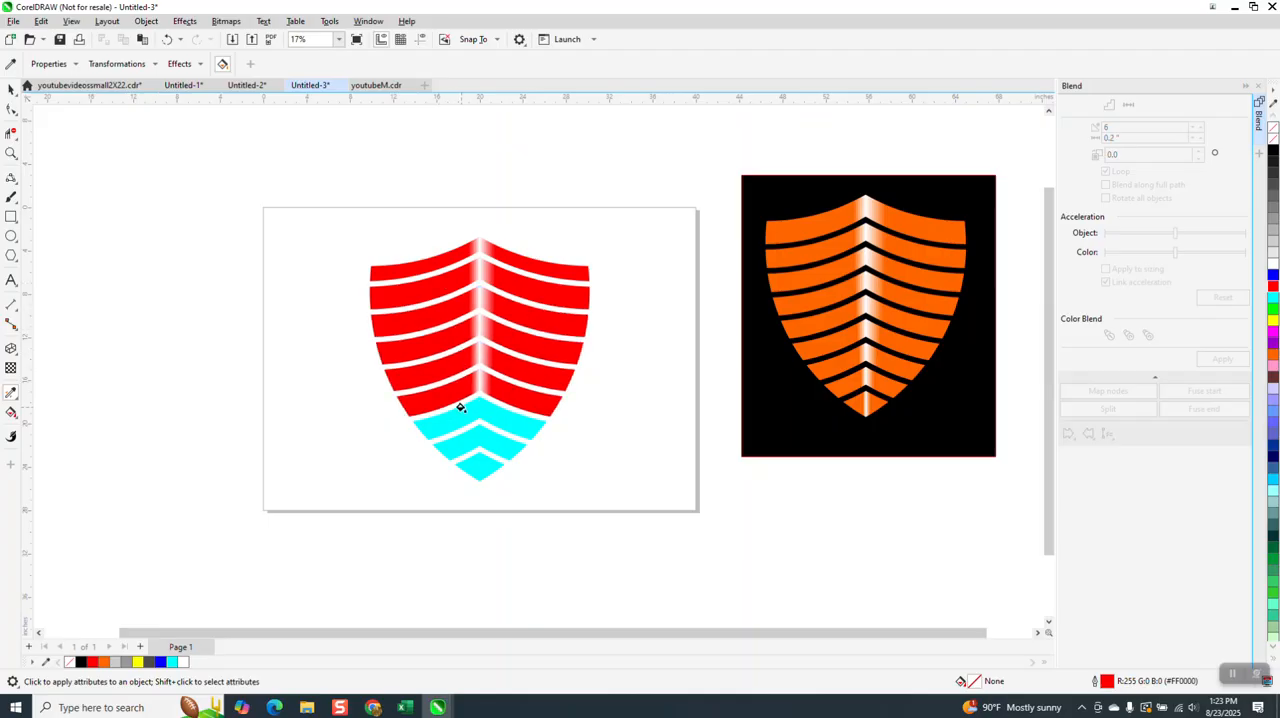
click(460, 406)
click(470, 434)
click(479, 472)
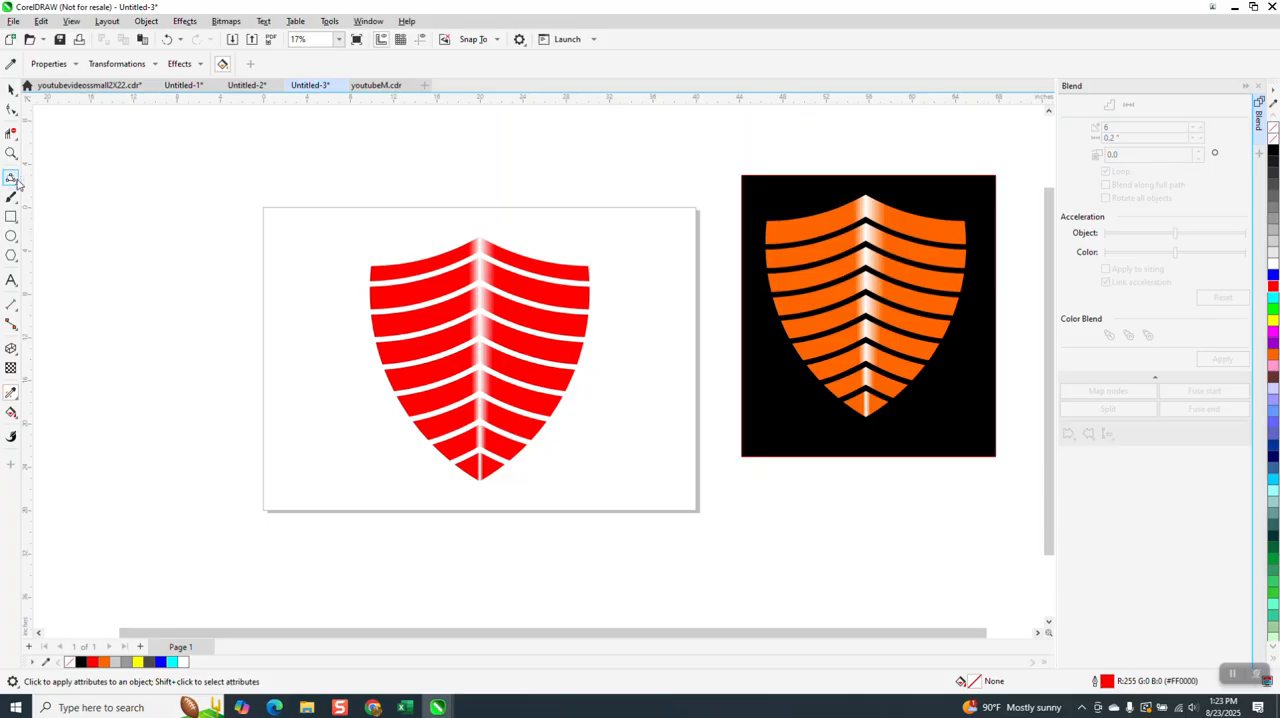
- Move the black background rectangle from behind the orange shield to behind the red shield
click(11, 89)
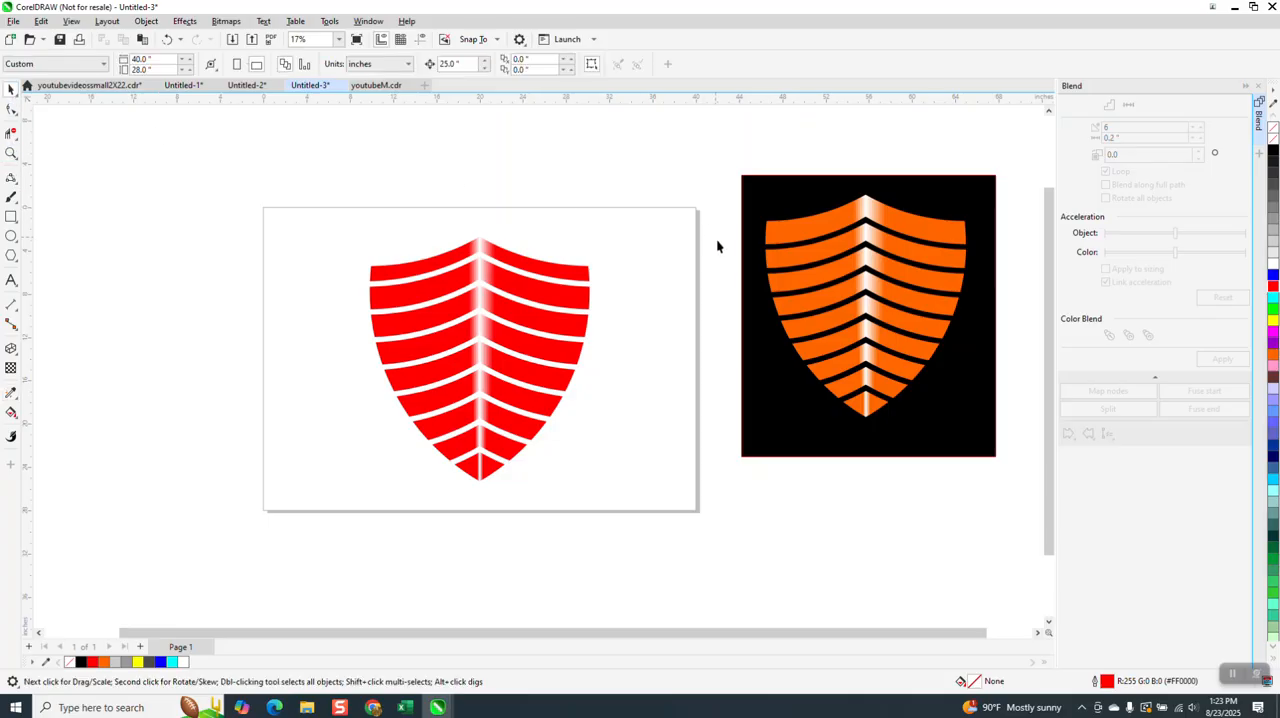
drag(762, 272, 373, 305)
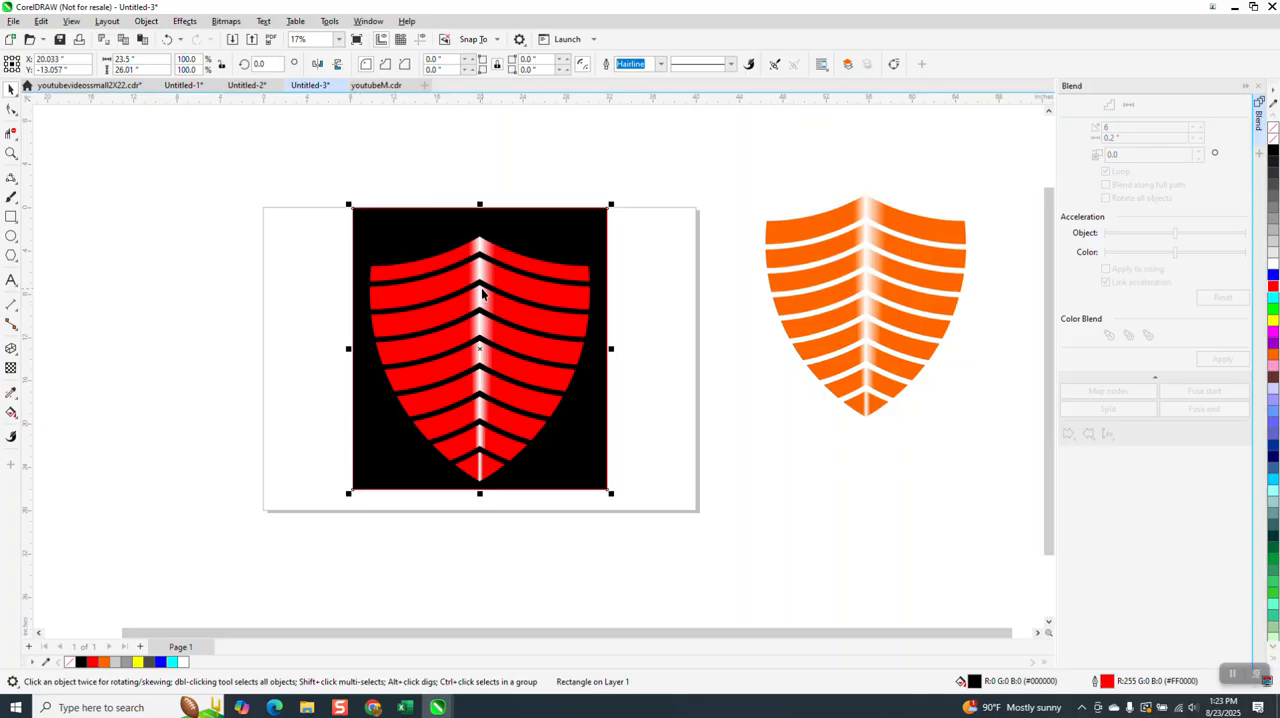
click(177, 299)
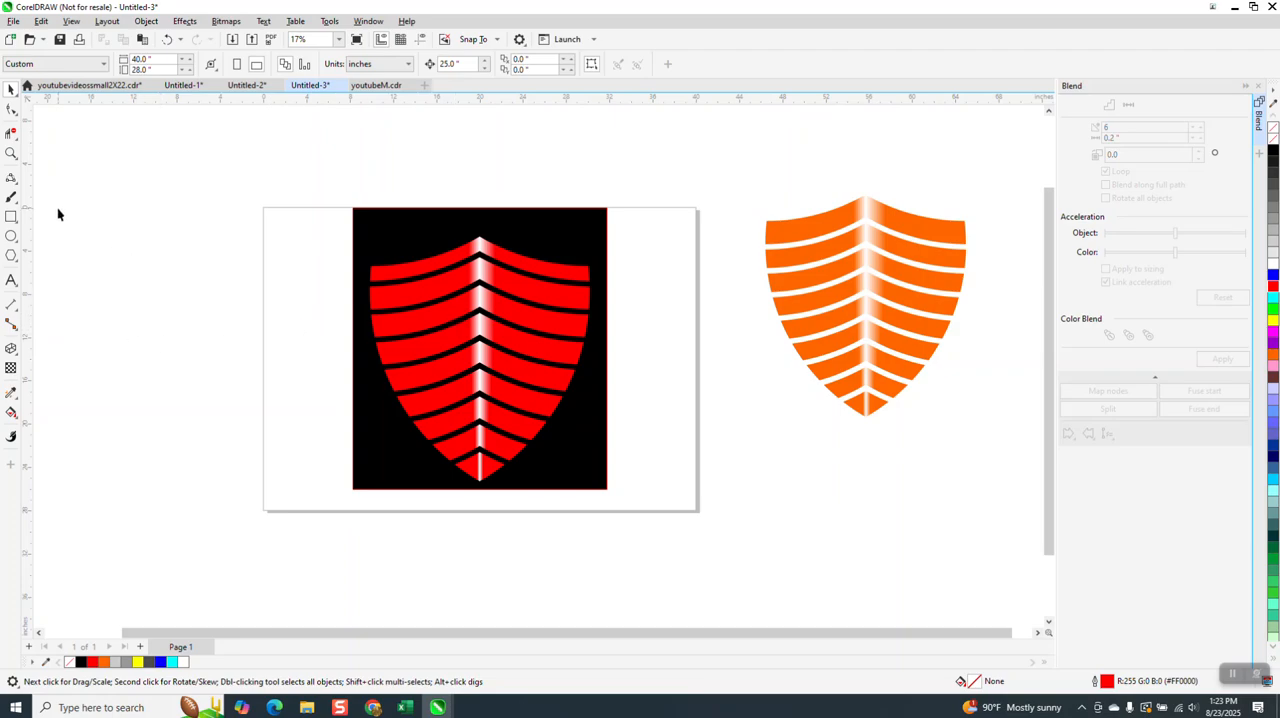
- Draw a circle about 15.4 inches wide beside the red shield and a horizontal line about 23.6 inches long above it
click(11, 236)
drag(303, 234, 232, 398)
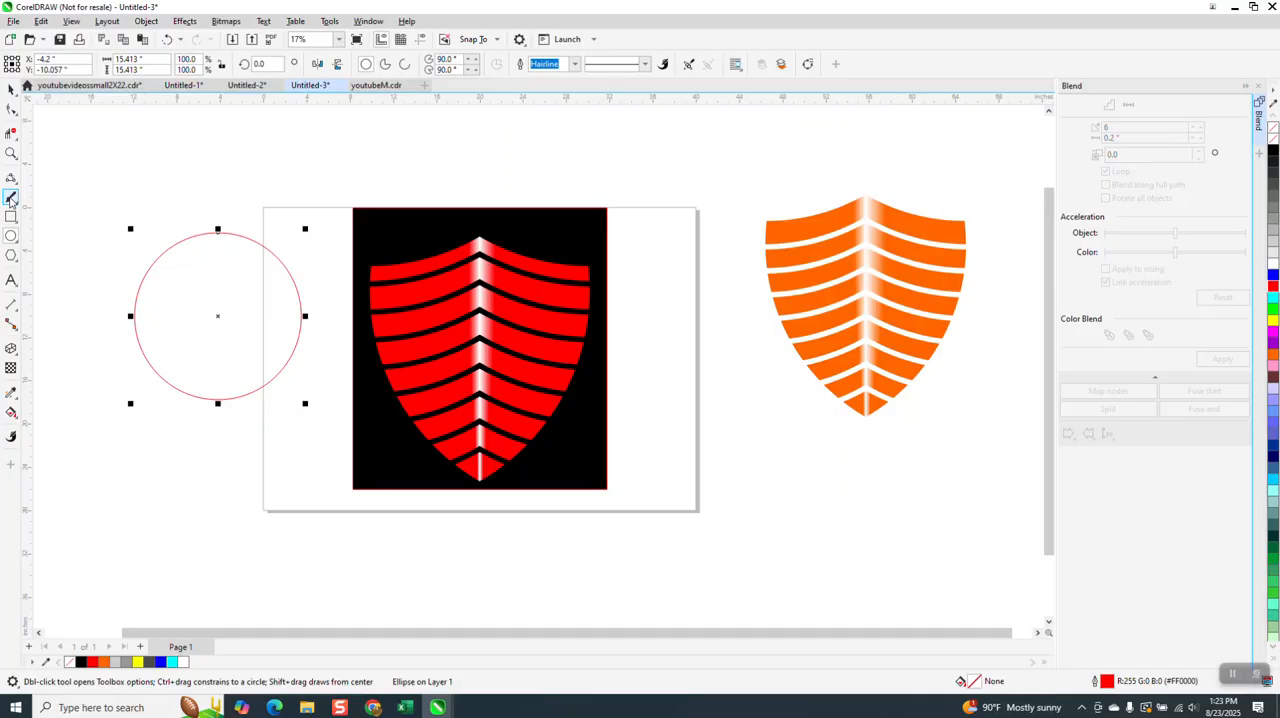
click(11, 178)
click(18, 185)
click(48, 193)
drag(153, 172, 418, 173)
click(11, 89)
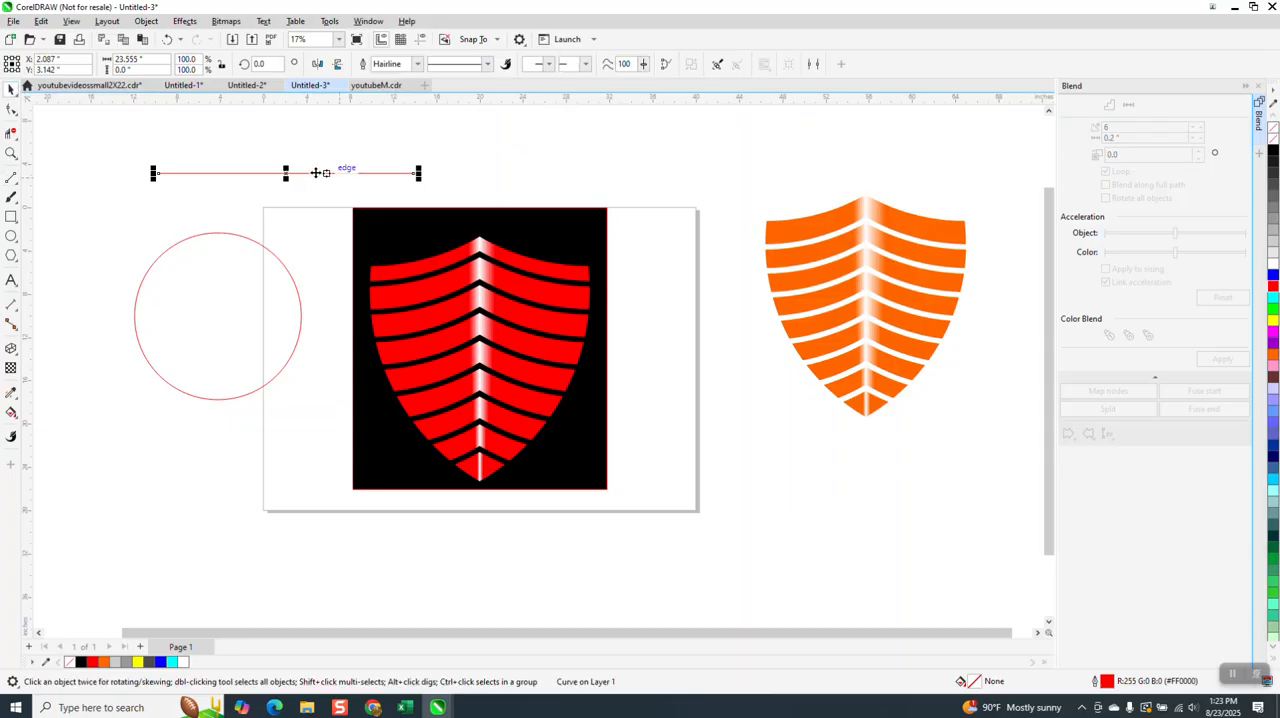
- Place the horizontal line across the upper part of the circle and set its outline width to 36 pt
drag(286, 173, 232, 278)
click(419, 64)
click(394, 215)
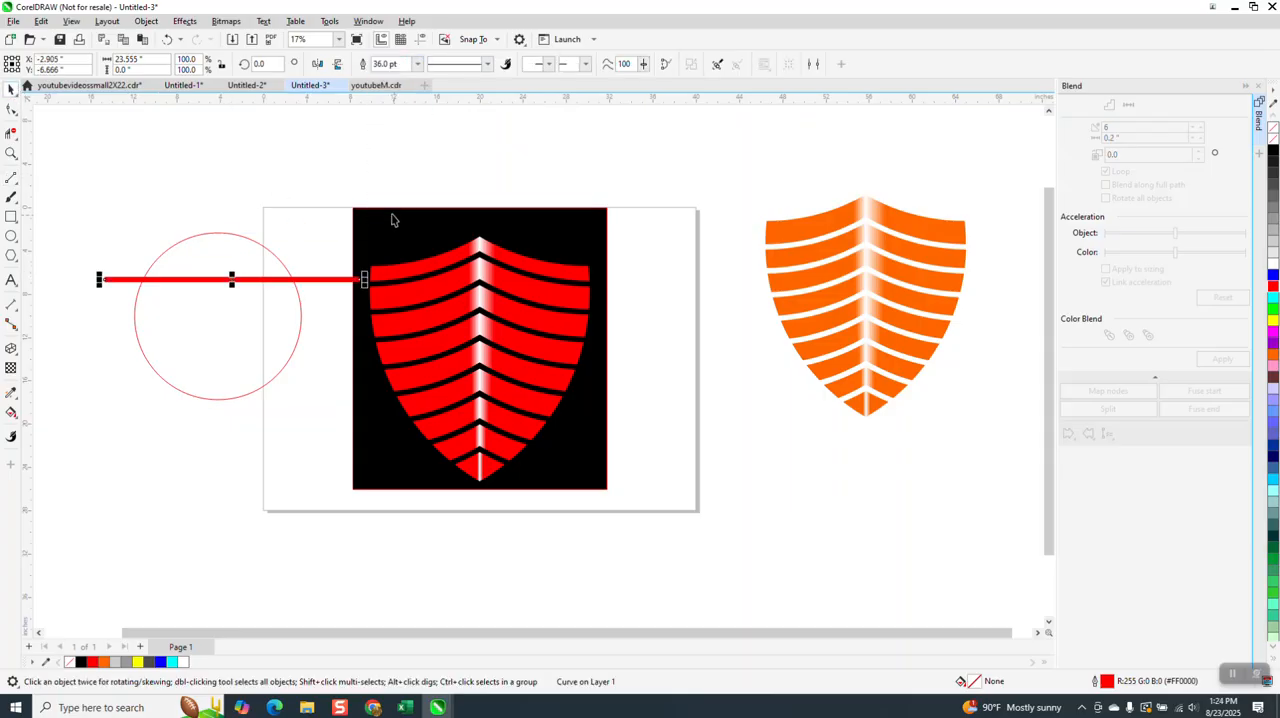
- Place a copy of the thick line lower across the circle and convert the copy's outline to an object
drag(229, 277, 220, 343)
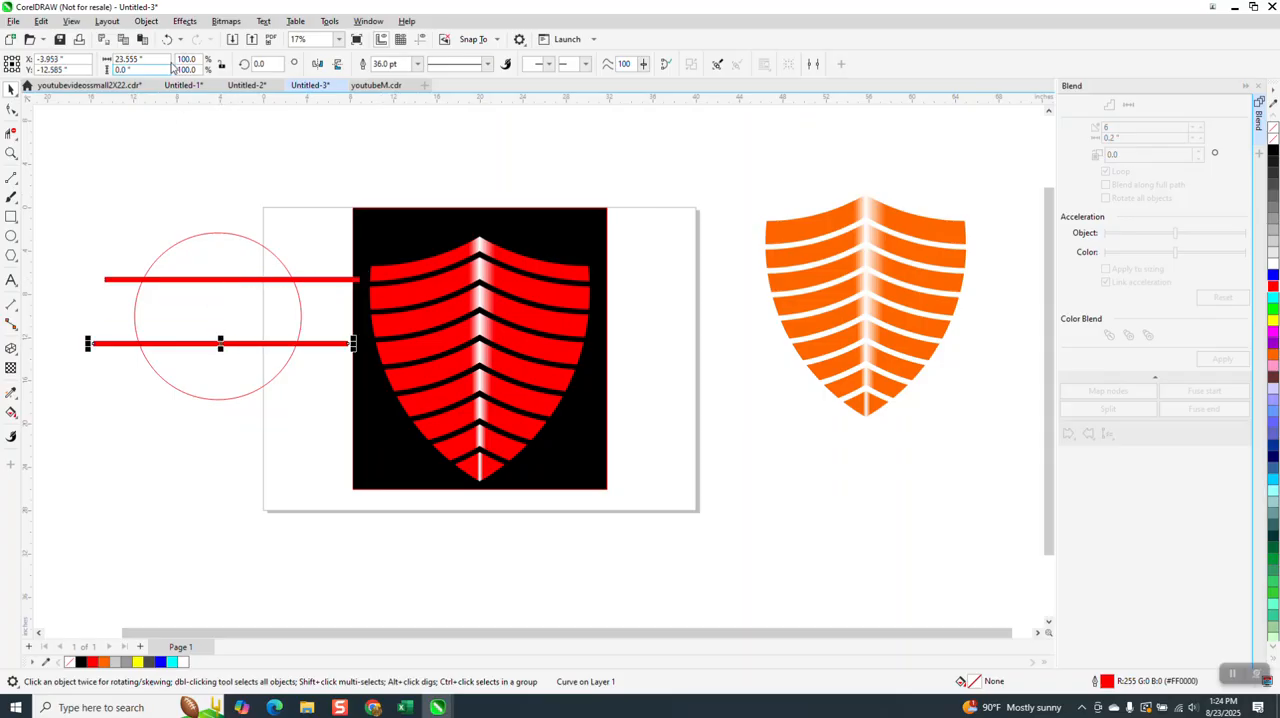
click(146, 21)
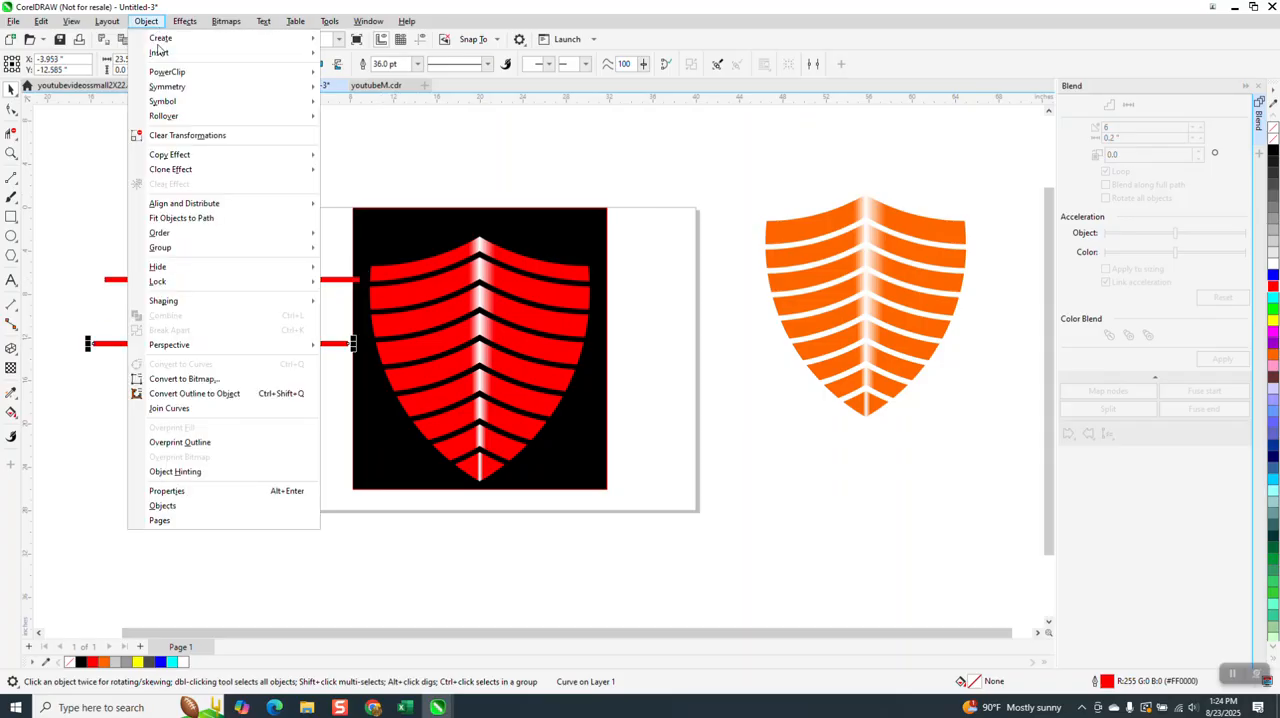
click(196, 393)
click(279, 435)
- Smart-fill the circle's segment above the upper line with cyan and no outline
click(11, 412)
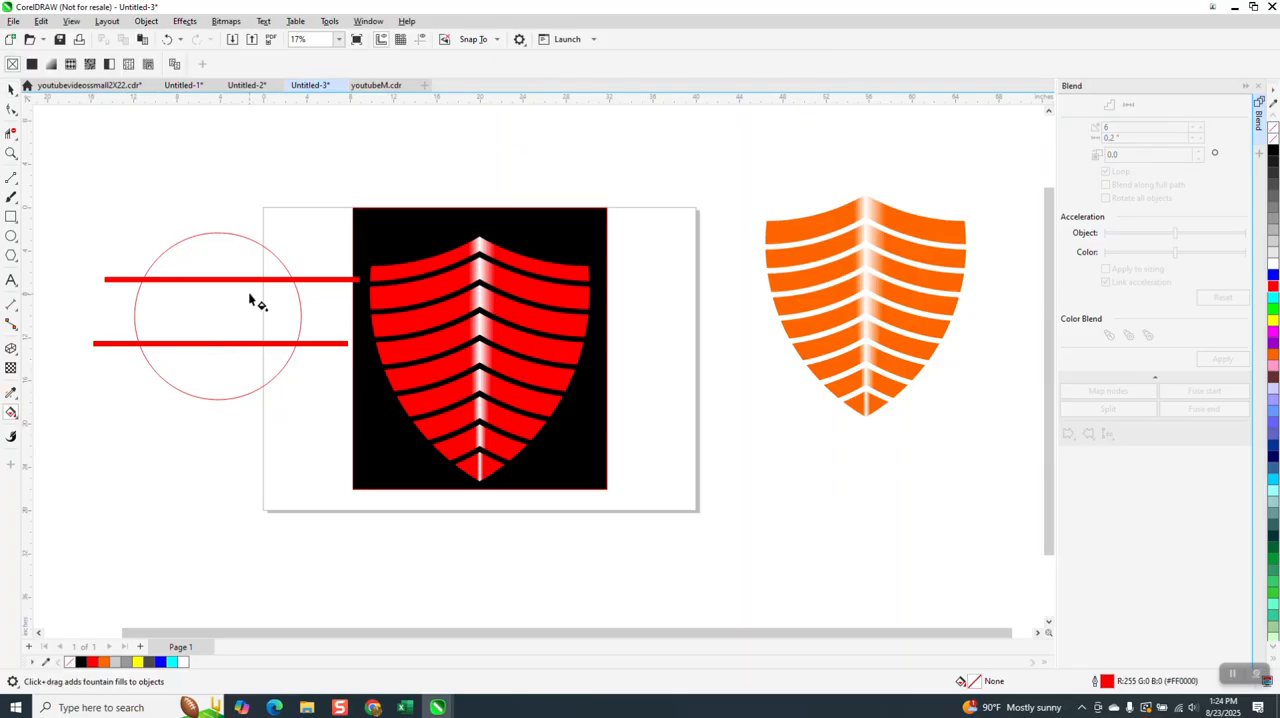
click(15, 416)
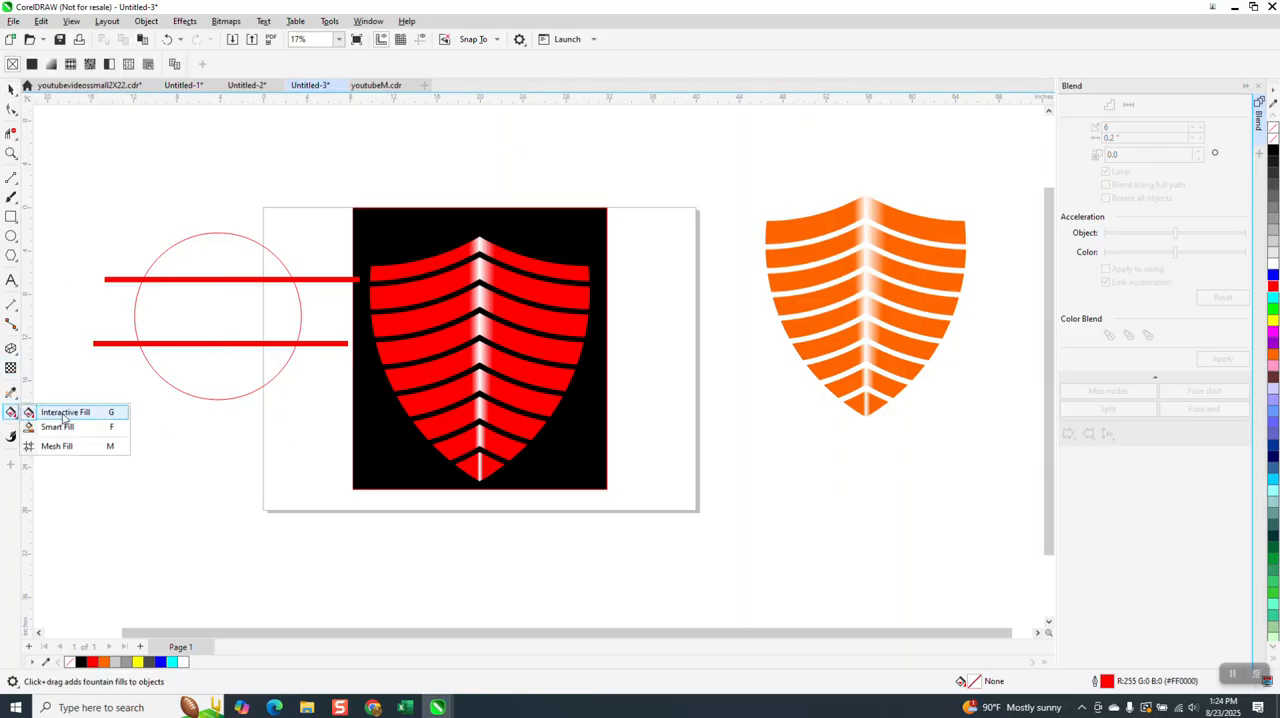
click(57, 428)
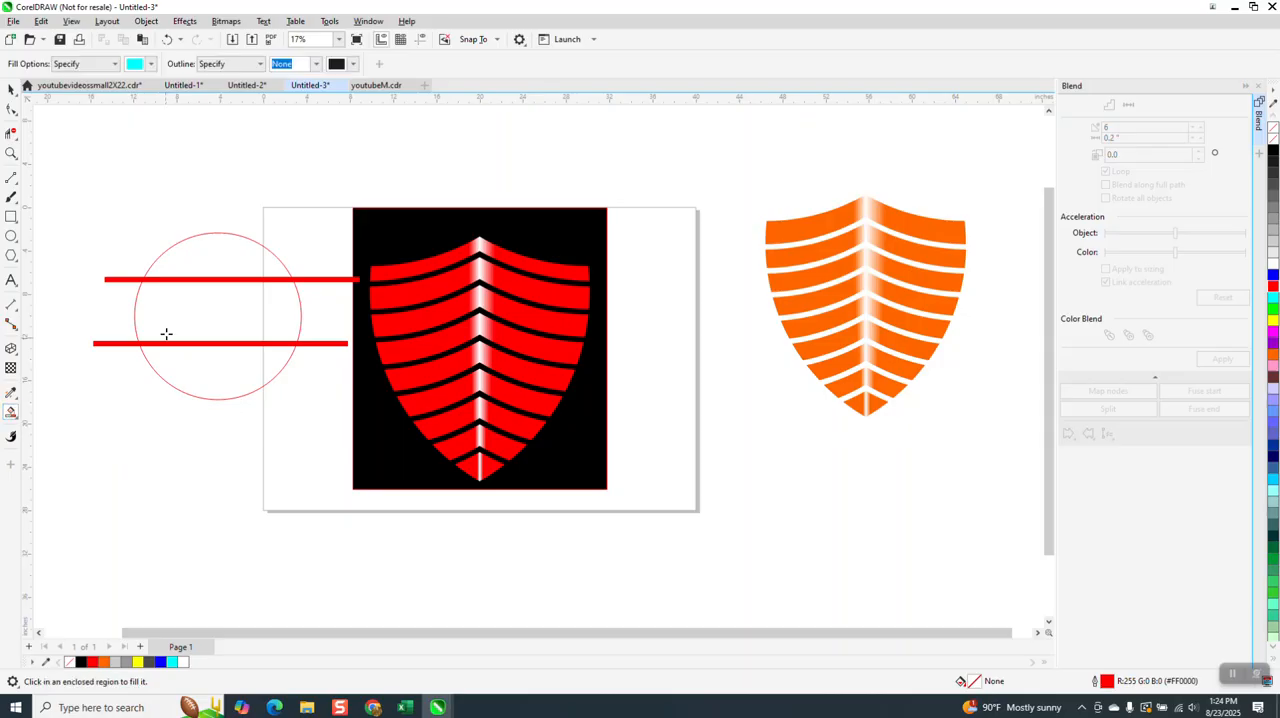
click(216, 265)
- Try cyan Smart Fill on the circle's regions below the upper line and below the lower bar, and undo both fills
click(220, 309)
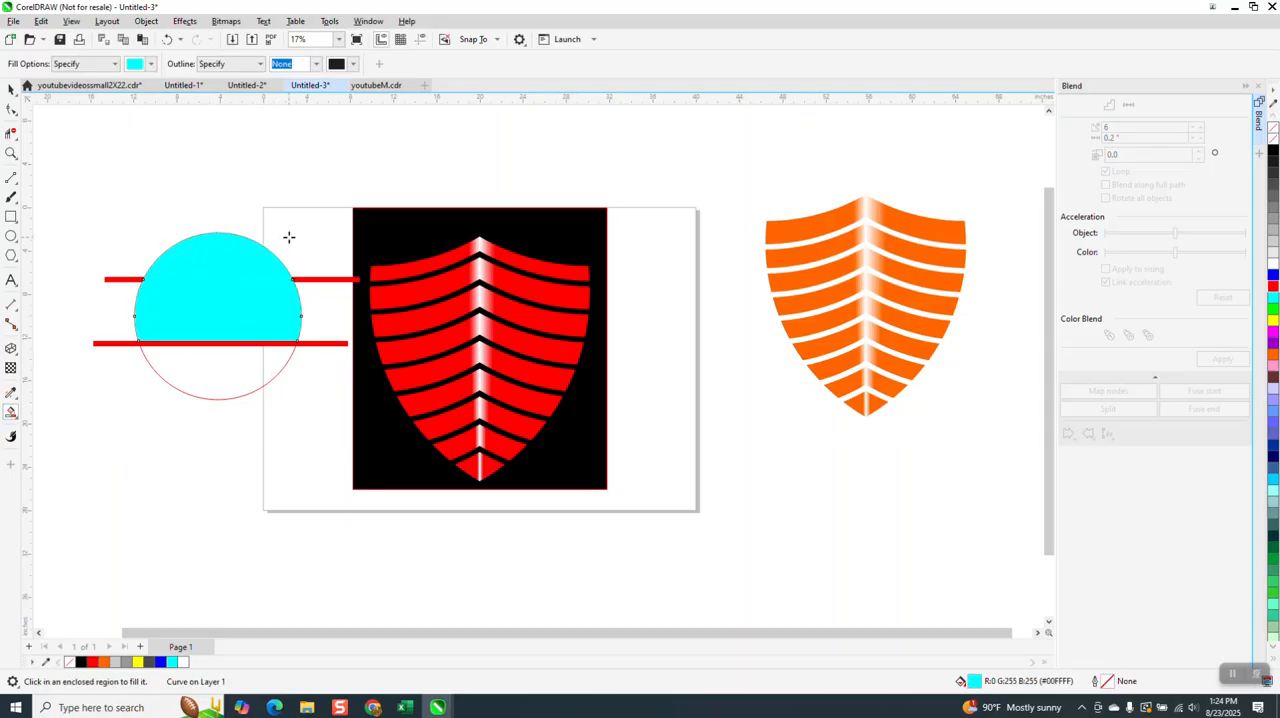
click(248, 357)
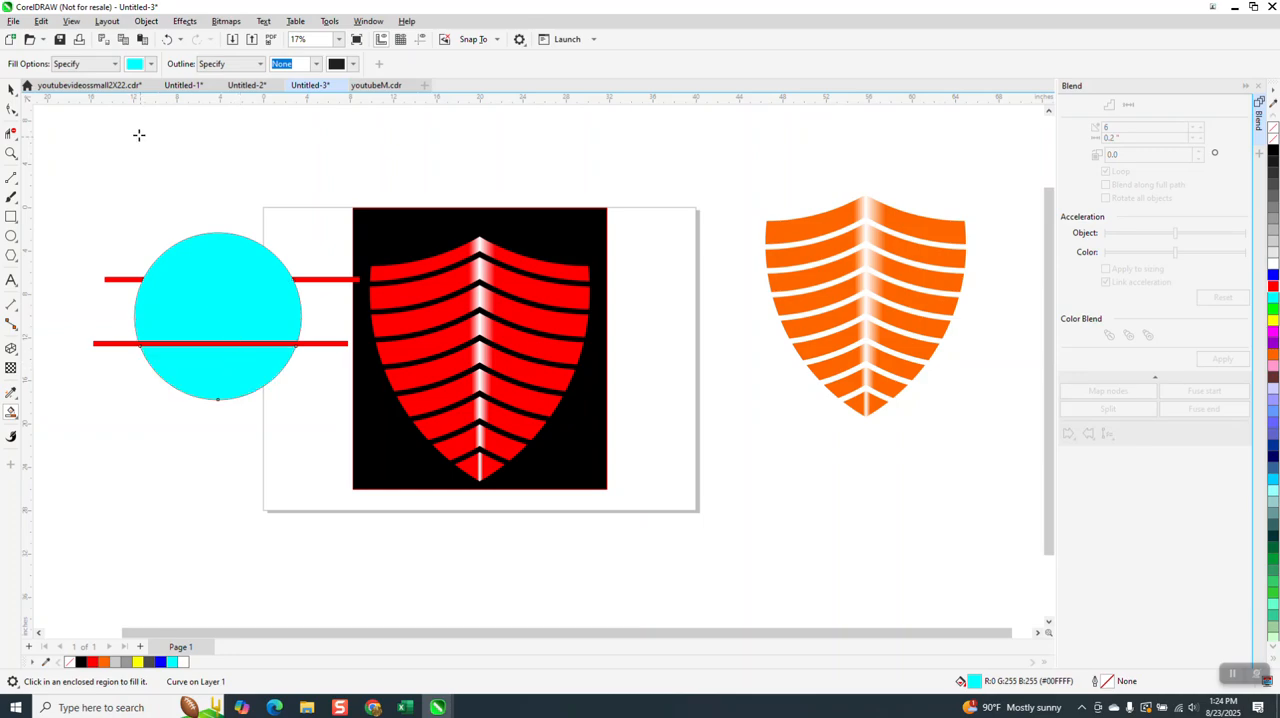
click(167, 40)
click(167, 41)
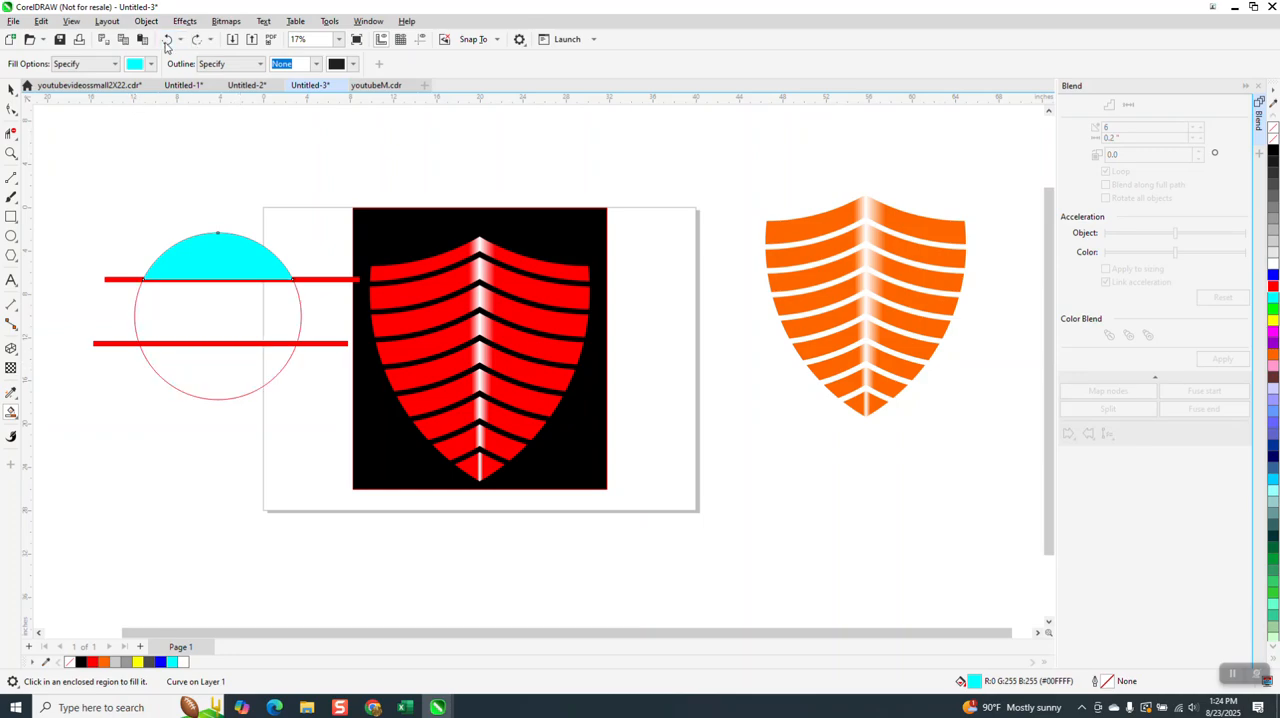
- Compare the unconverted line with the converted bar in Wireframe view, and return to Enhanced view
click(11, 89)
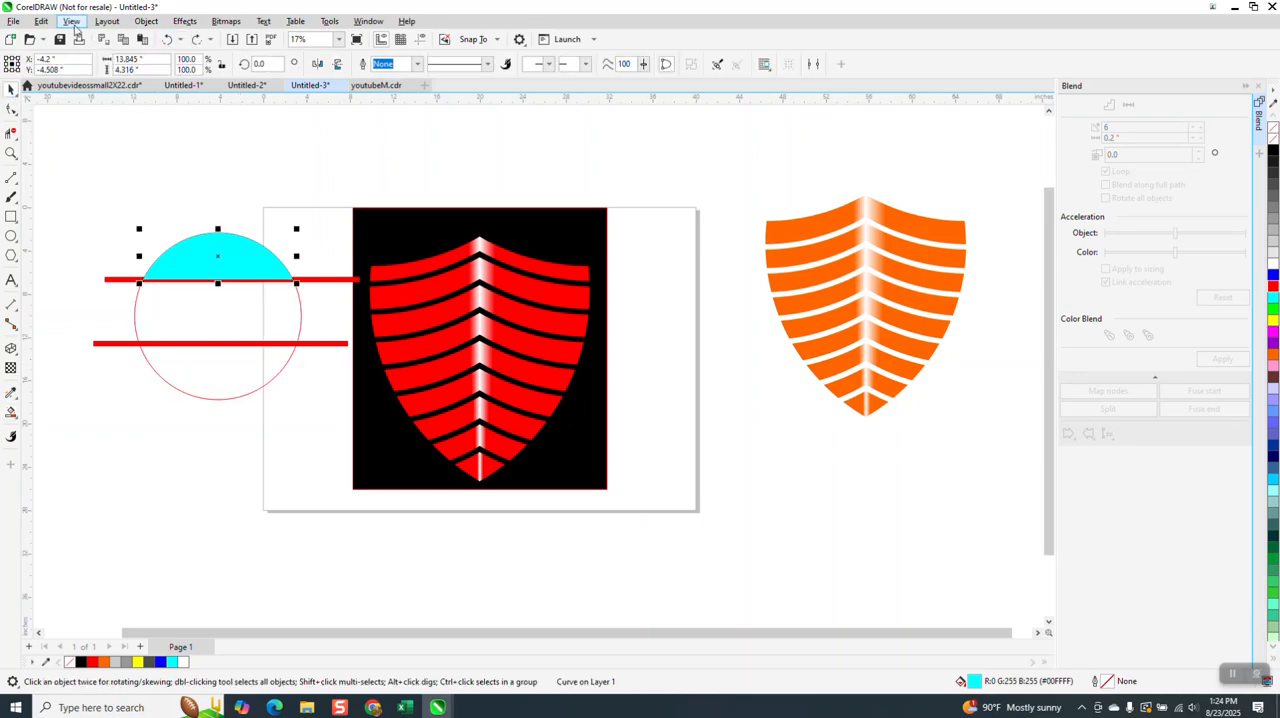
click(73, 22)
click(84, 44)
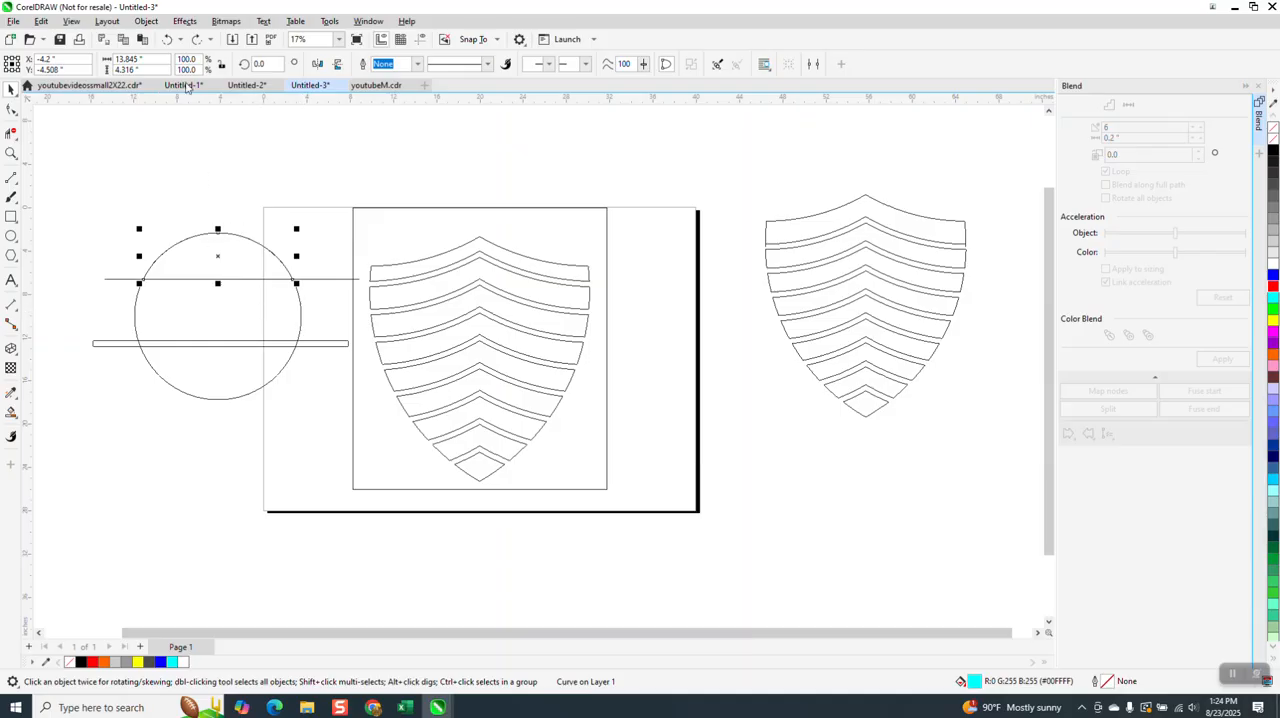
click(70, 21)
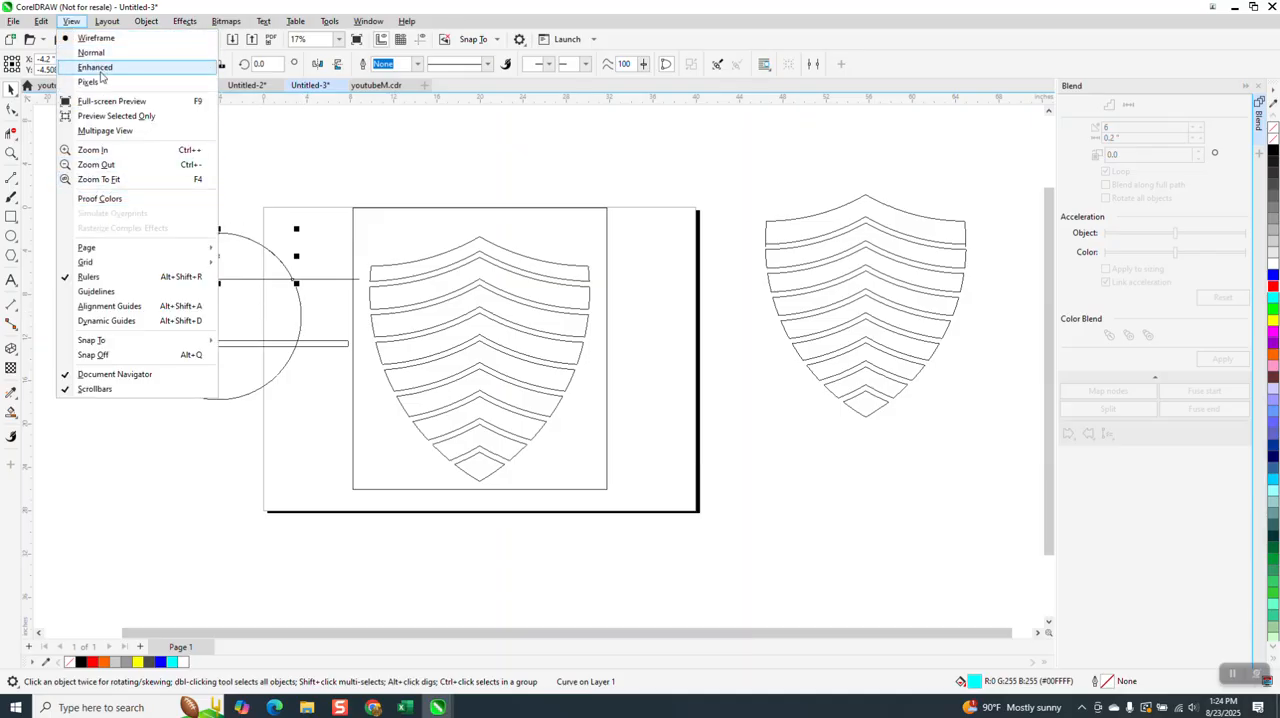
click(98, 67)
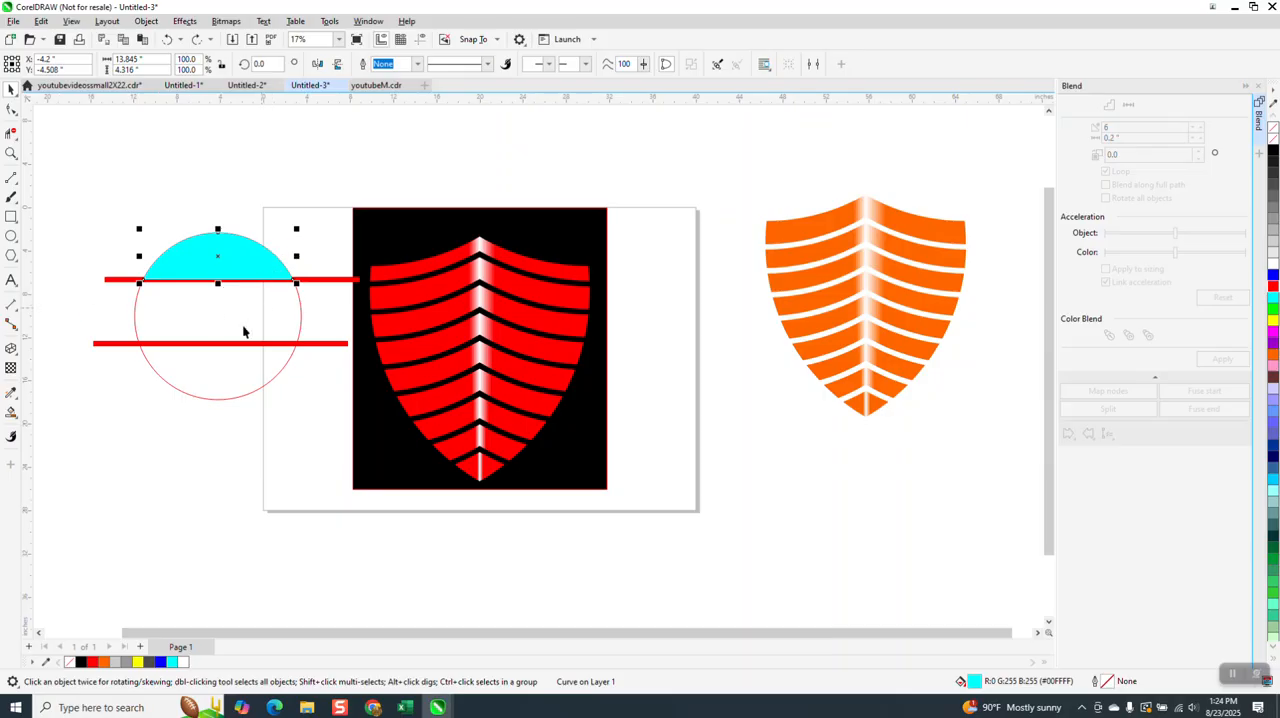
- Move the converted bar up to the circle's middle and add two evenly spaced copies below it
click(275, 344)
drag(276, 344, 217, 342)
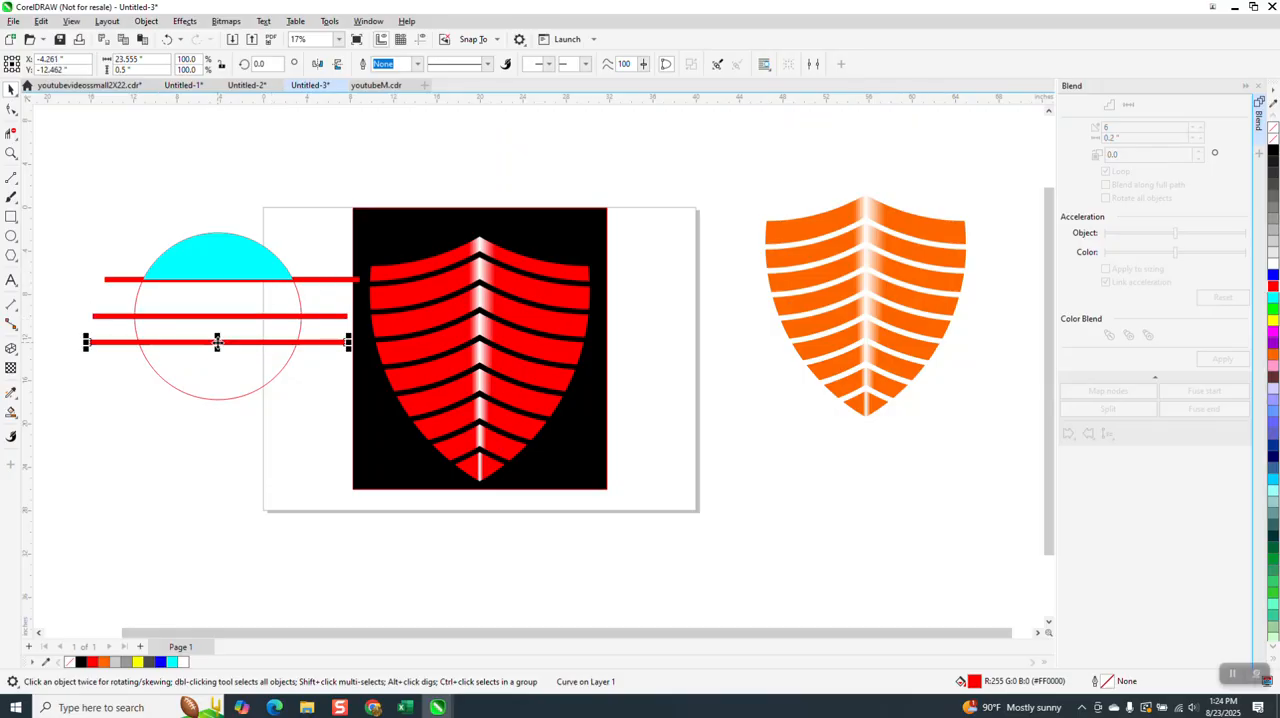
key(ctrl+r)
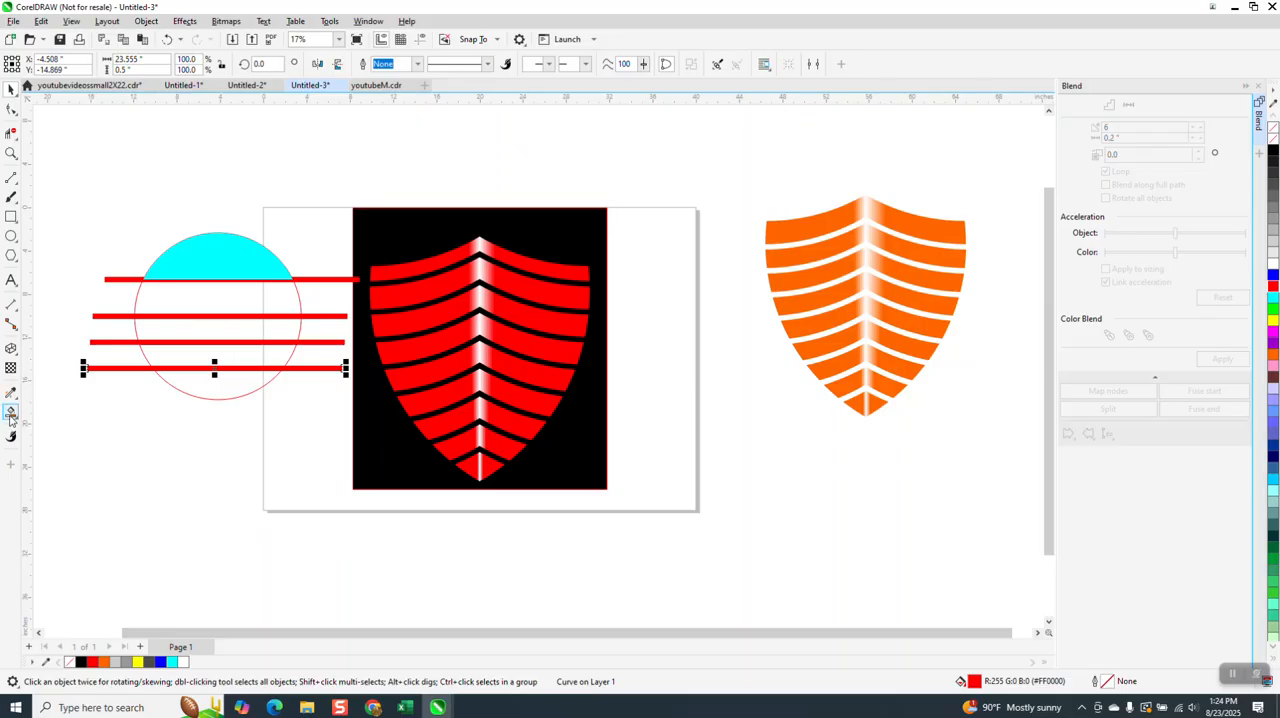
- Smart-fill the circle's three regions below the middle bar with cyan
click(11, 412)
click(196, 392)
click(196, 352)
click(201, 330)
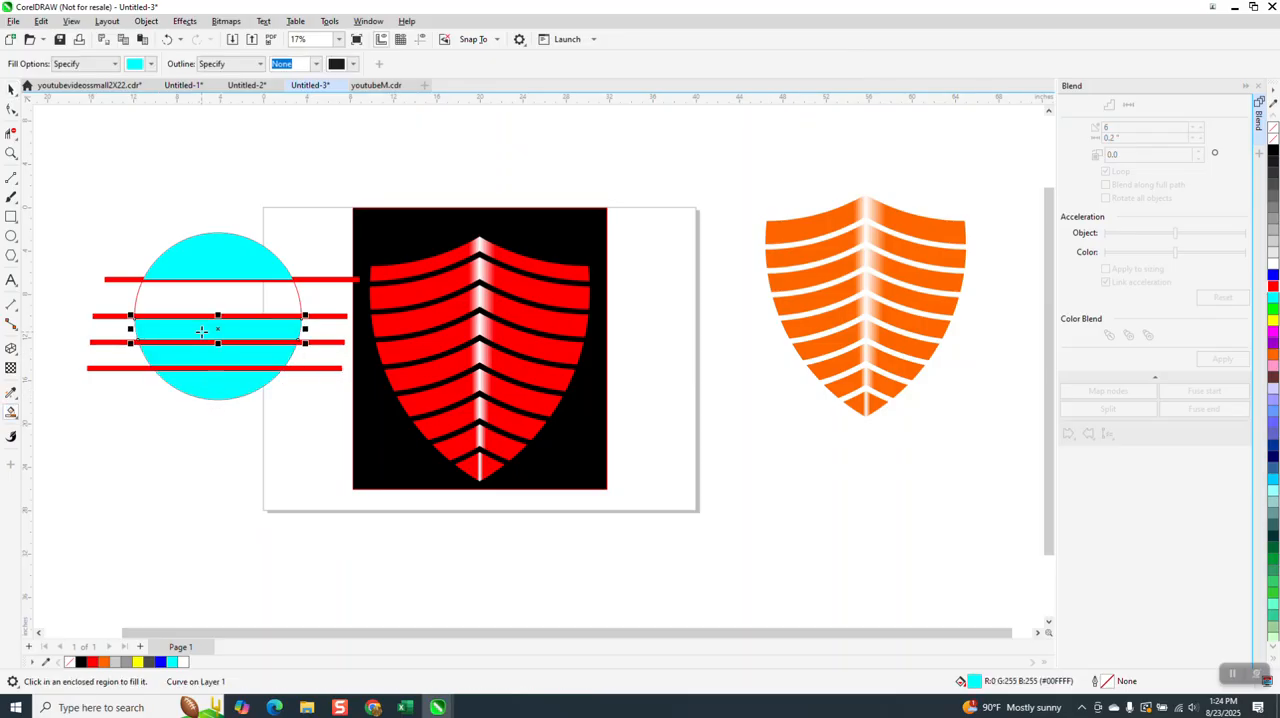
- Delete the three converted red bars crossing the middle and lower part of the circle
click(11, 89)
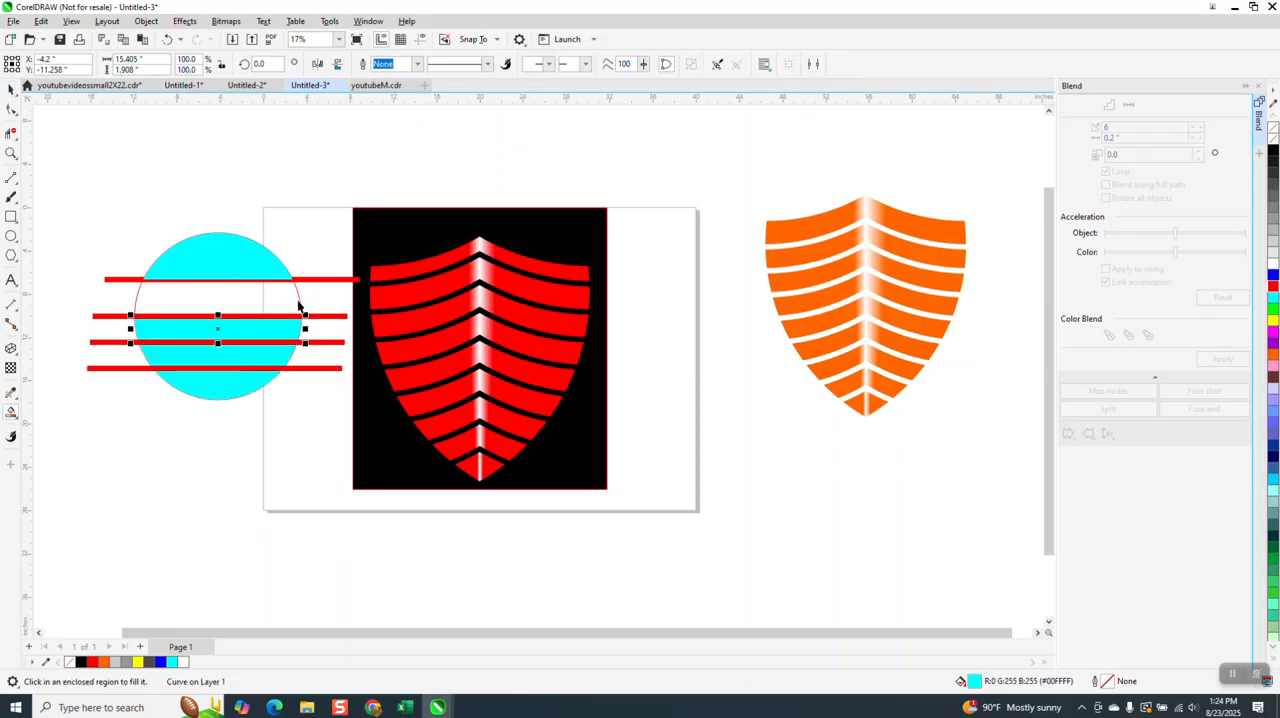
click(105, 316)
key(Delete)
click(120, 342)
key(Delete)
click(121, 368)
key(Delete)
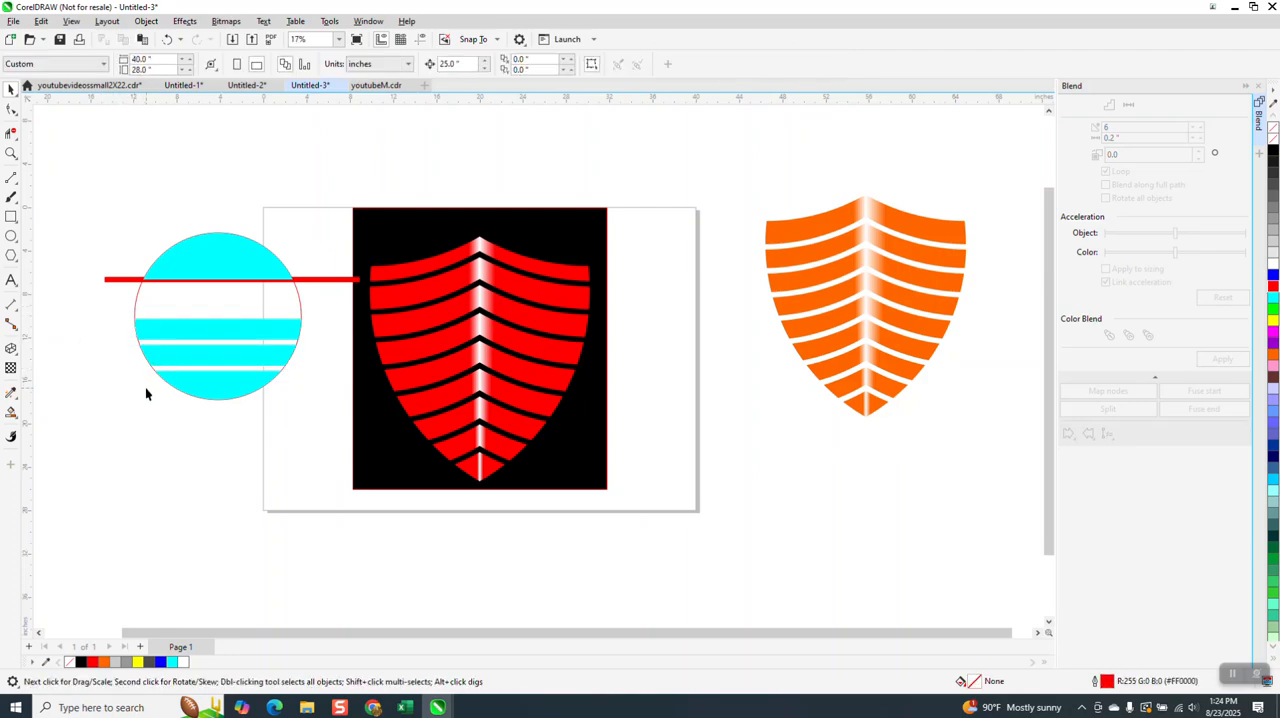